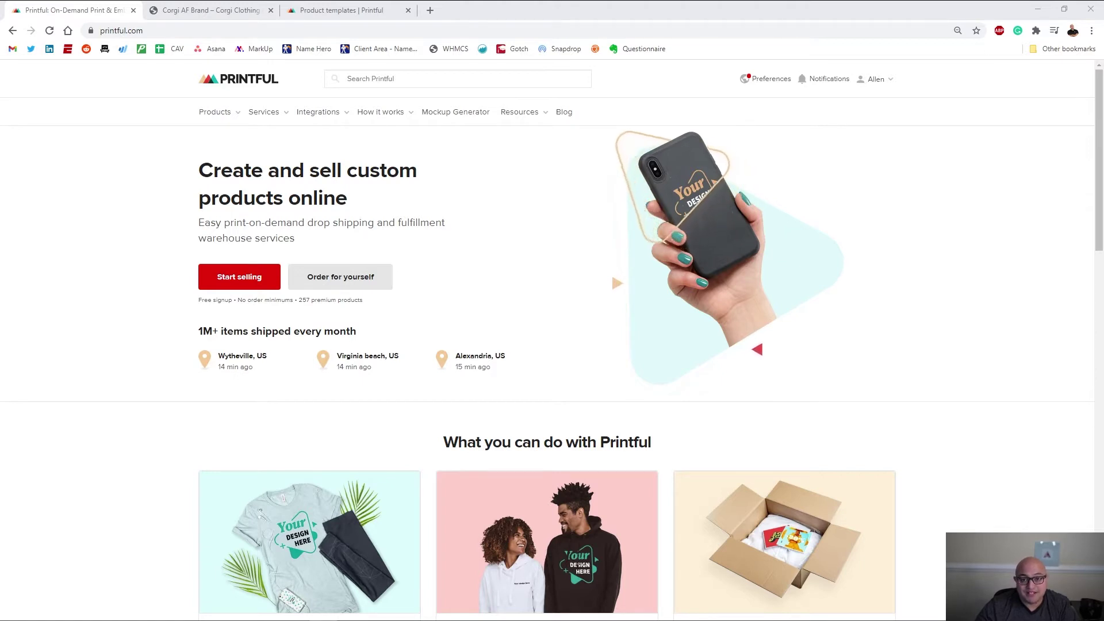
Close the Printful home page and look over the Corgi AF storefront's collections and popular products.
key(ctrl+w)
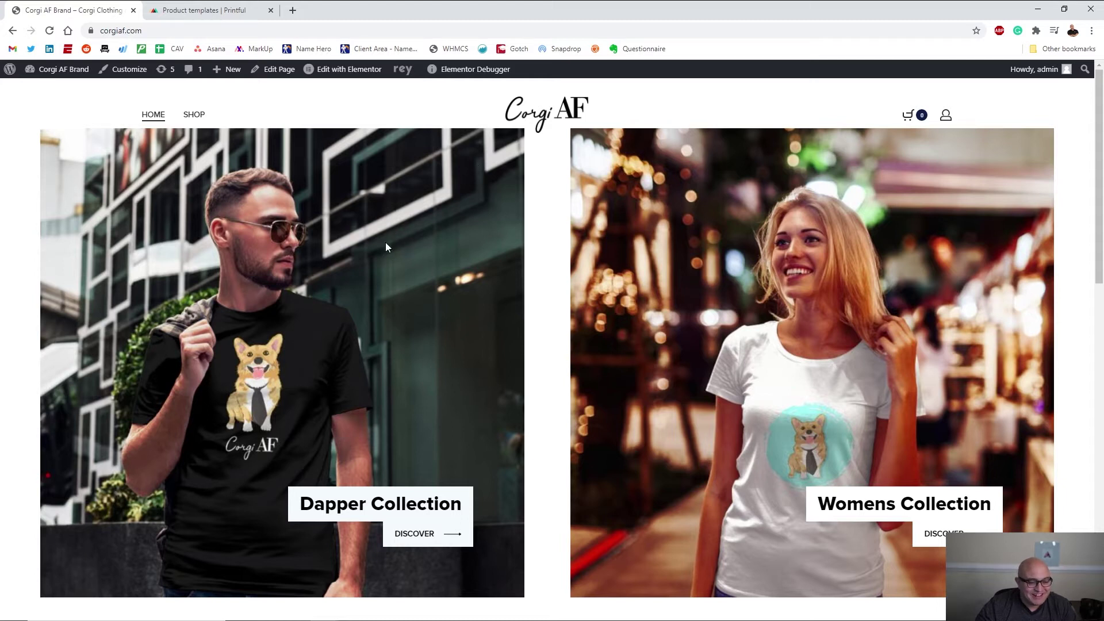
scroll(367, 202, down, 1)
scroll(693, 348, up, 1)
scroll(321, 414, down, 6)
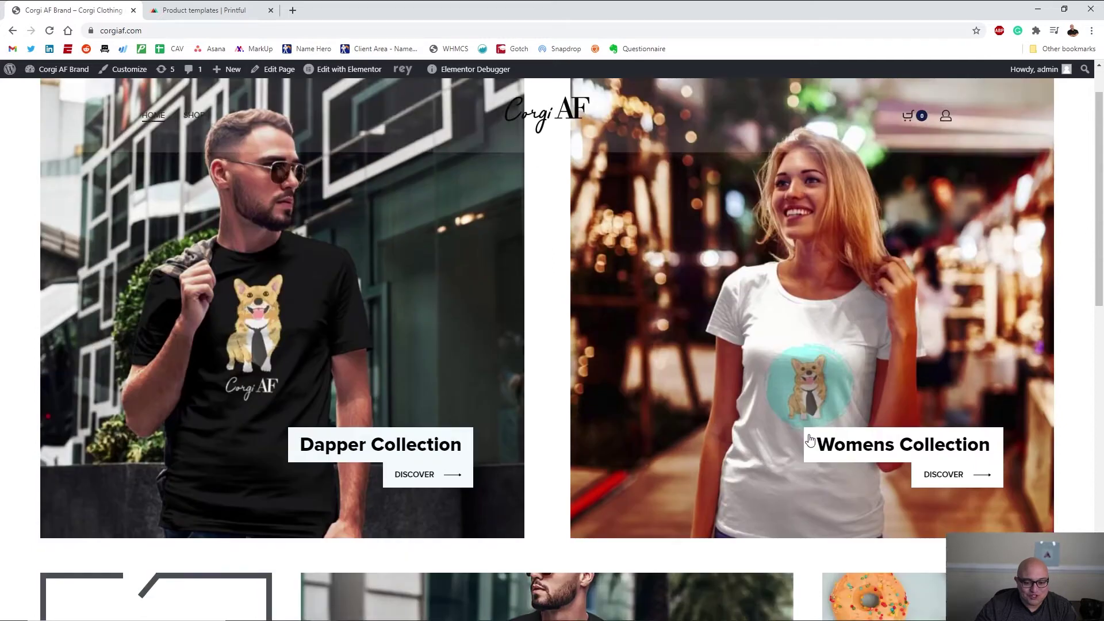
scroll(539, 395, down, 3)
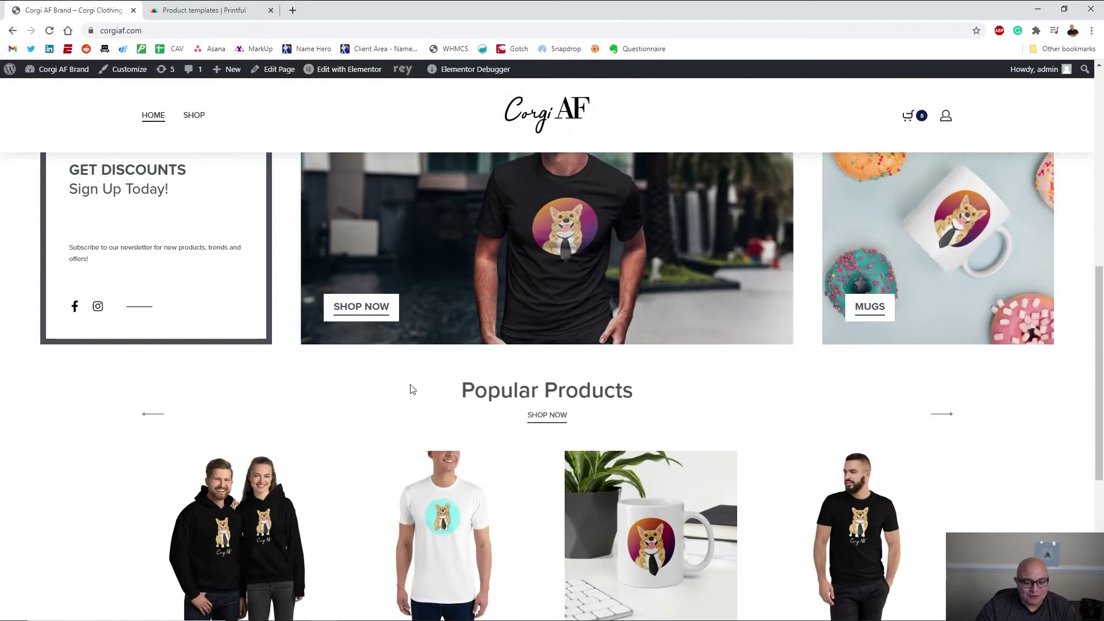
scroll(563, 390, down, 2)
scroll(516, 362, up, 10)
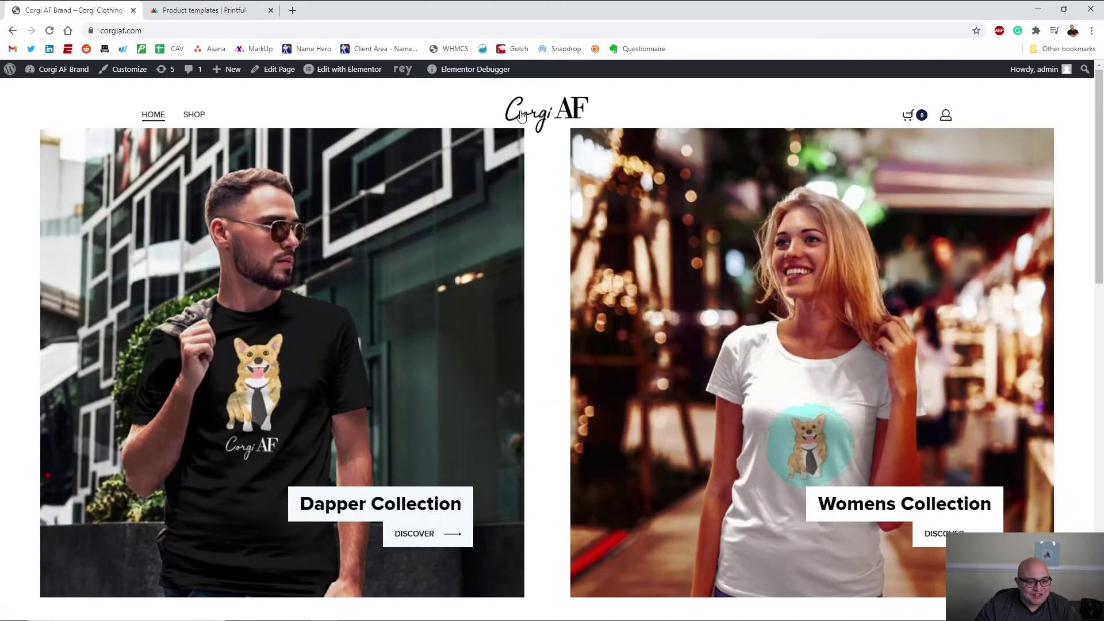
Open the Corgi AF shop page and review the product listings.
click(195, 114)
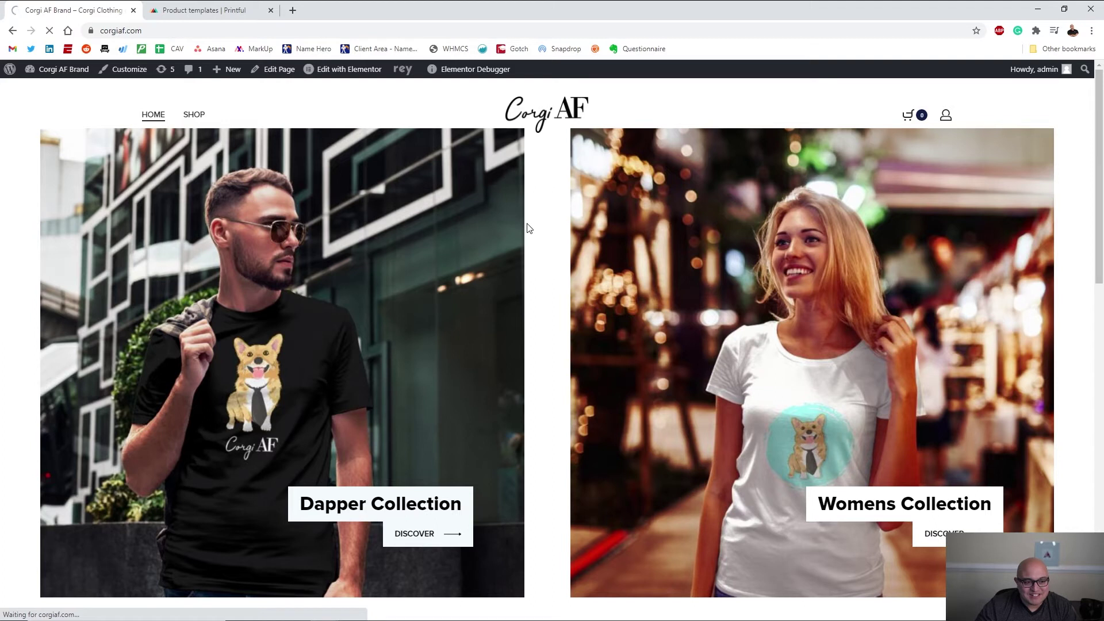
scroll(526, 264, down, 4)
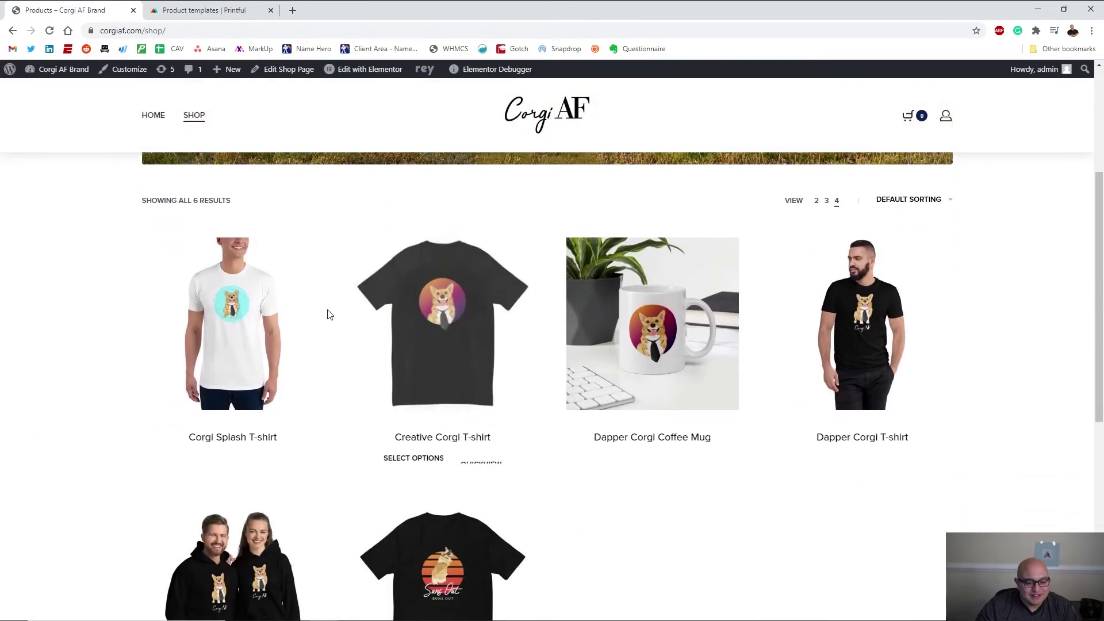
scroll(861, 367, down, 2)
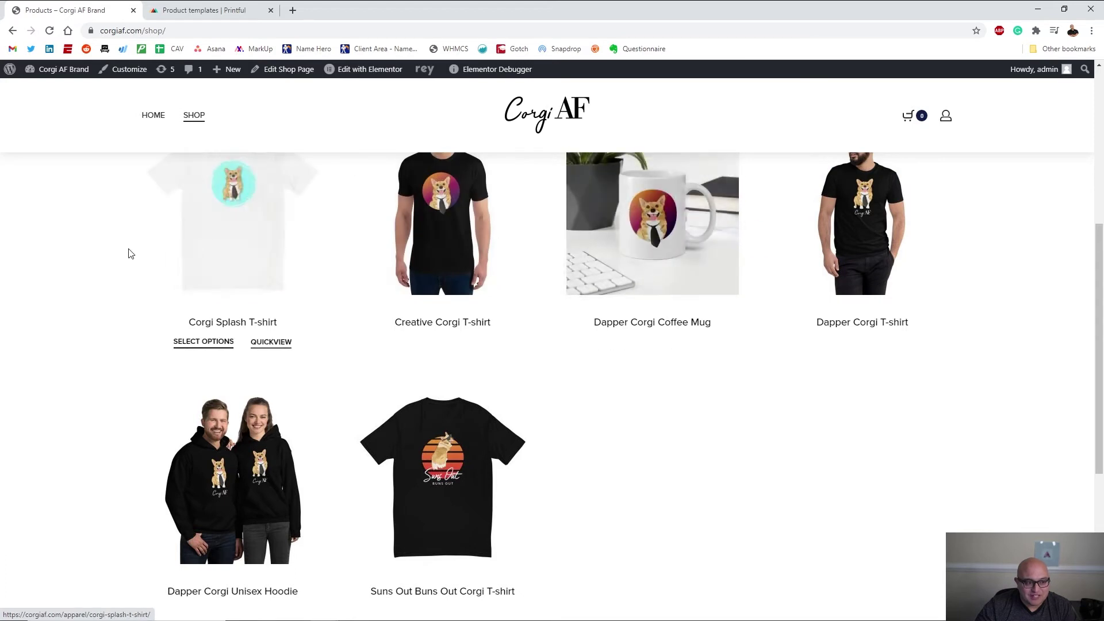
scroll(101, 278, up, 3)
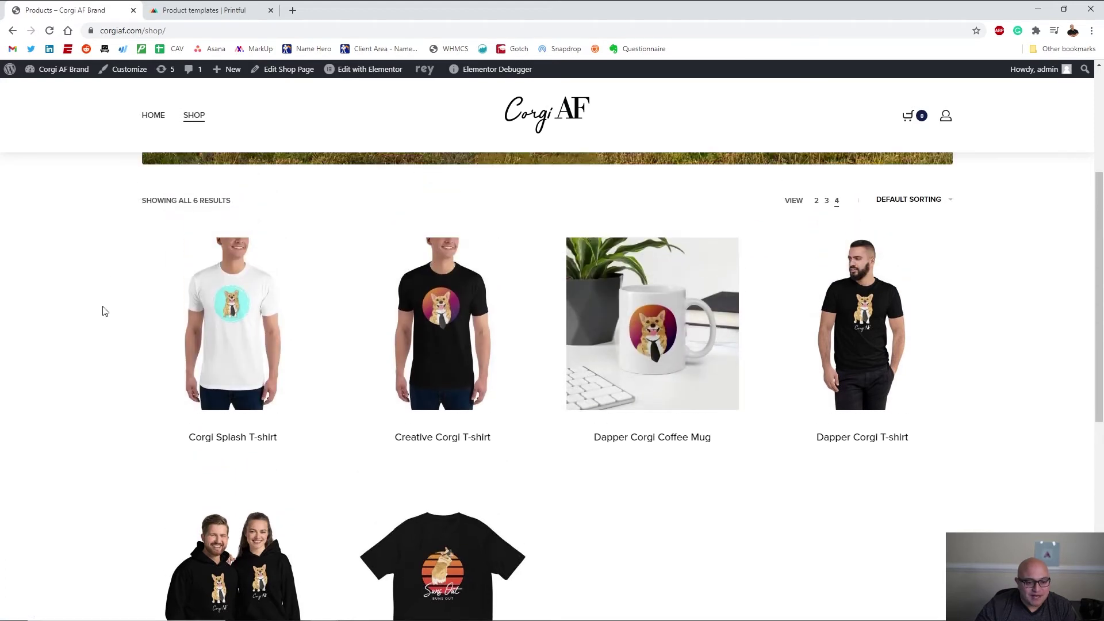
scroll(845, 528, up, 1)
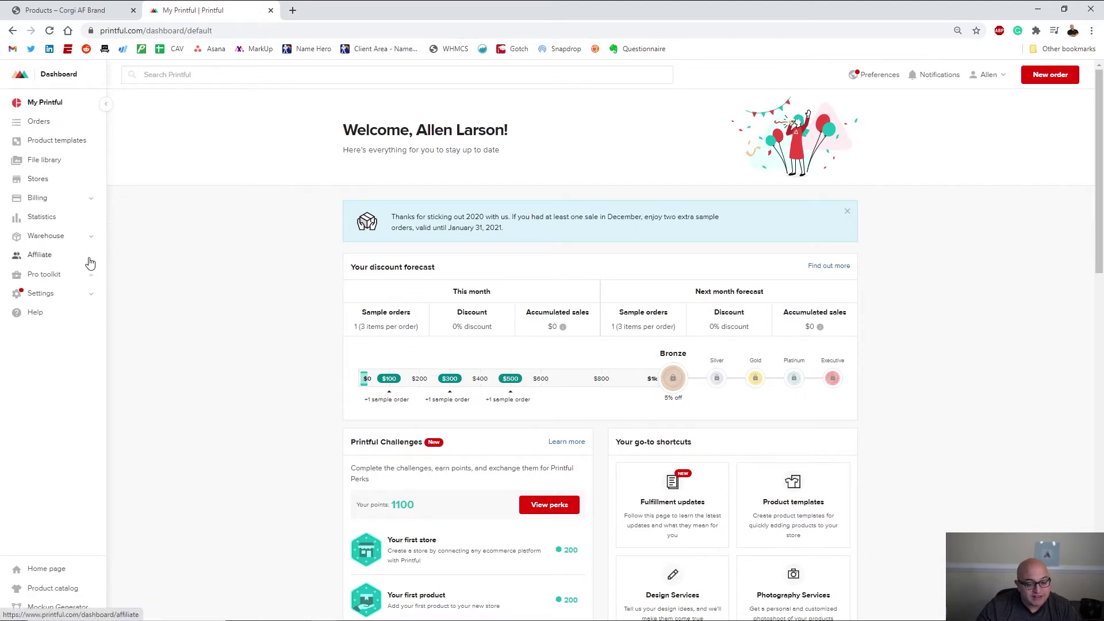
Look over the orders and the file library in the Printful dashboard.
click(87, 123)
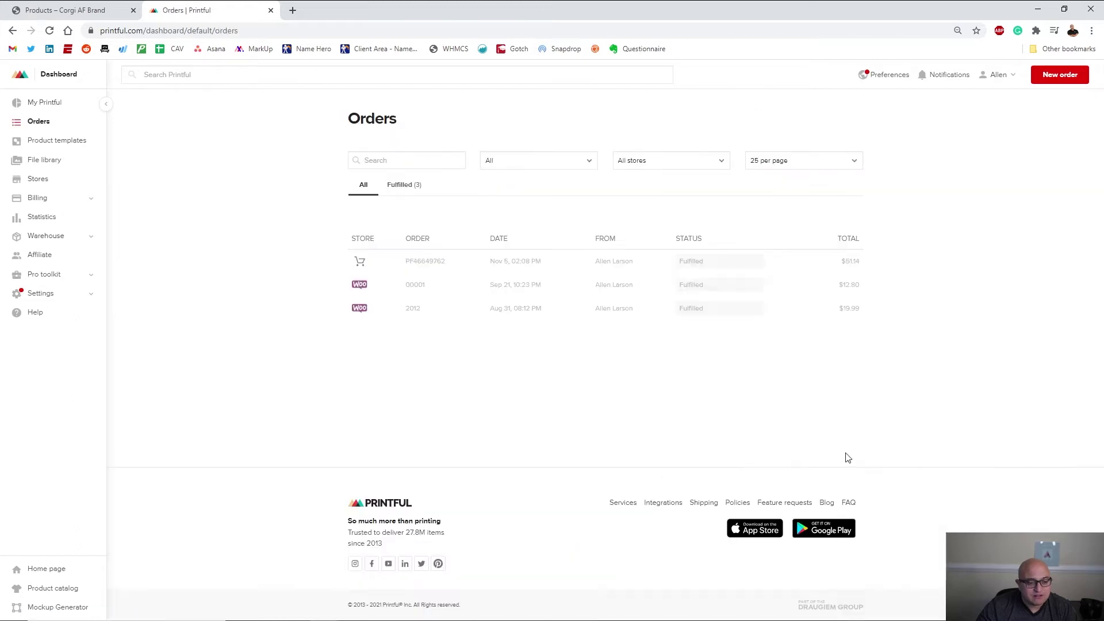
click(43, 165)
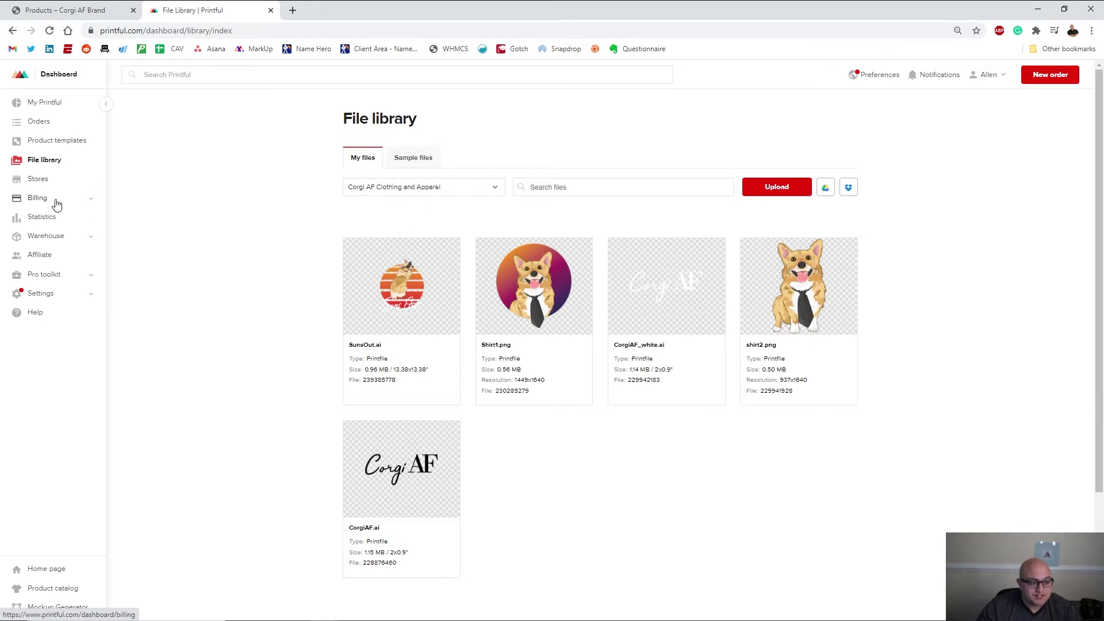
Open the Corgi AF Clothing and Apparel store in Printful and review its product list.
click(38, 179)
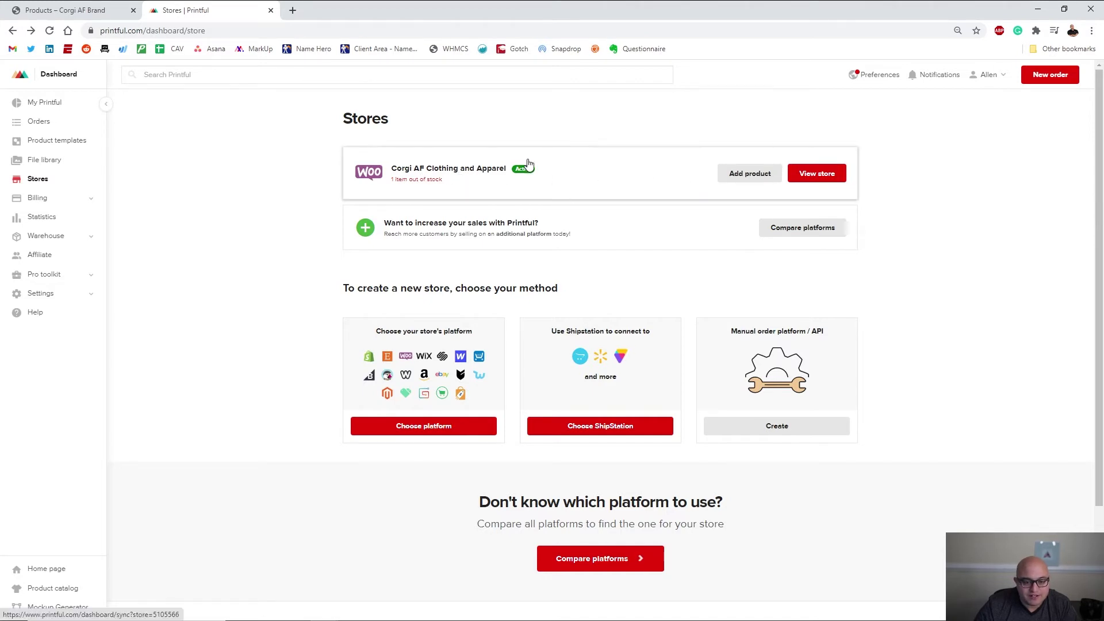
click(582, 172)
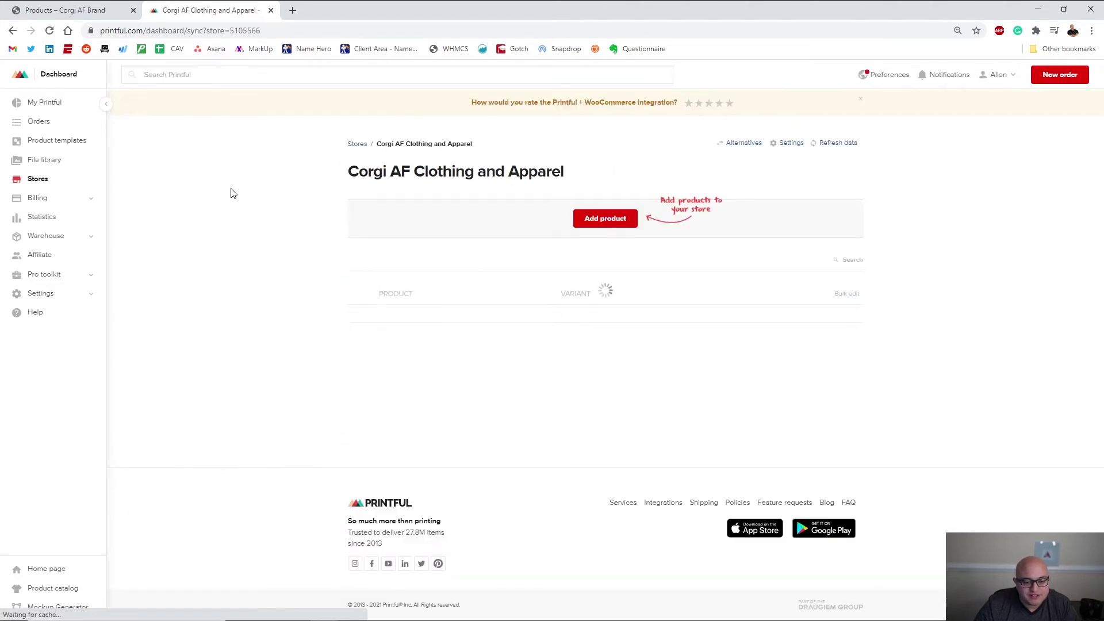
scroll(801, 296, down, 2)
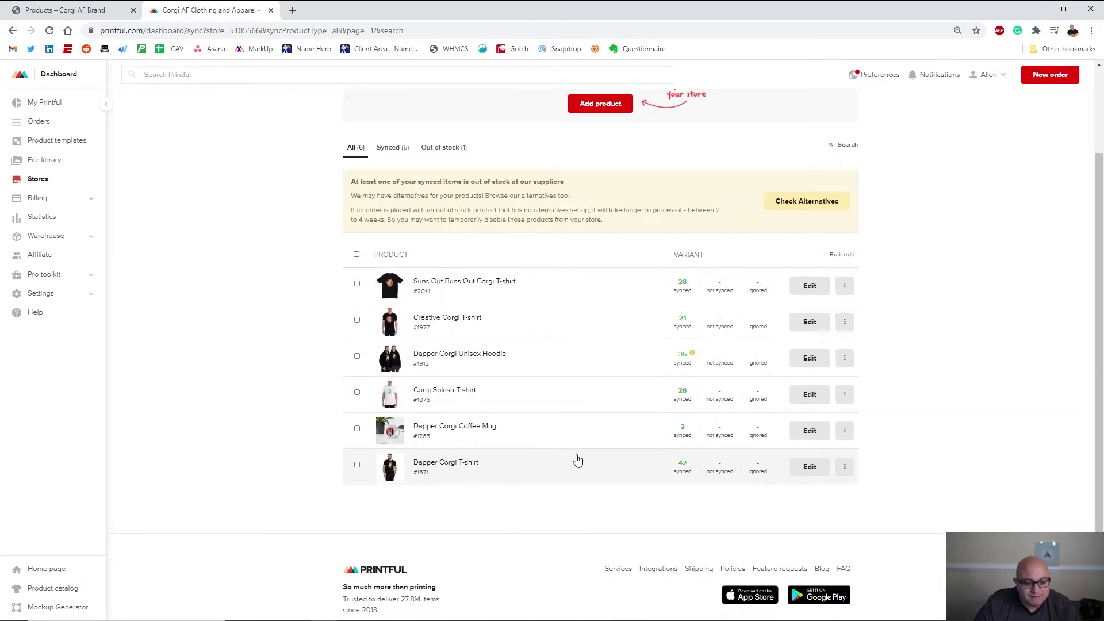
scroll(650, 426, up, 2)
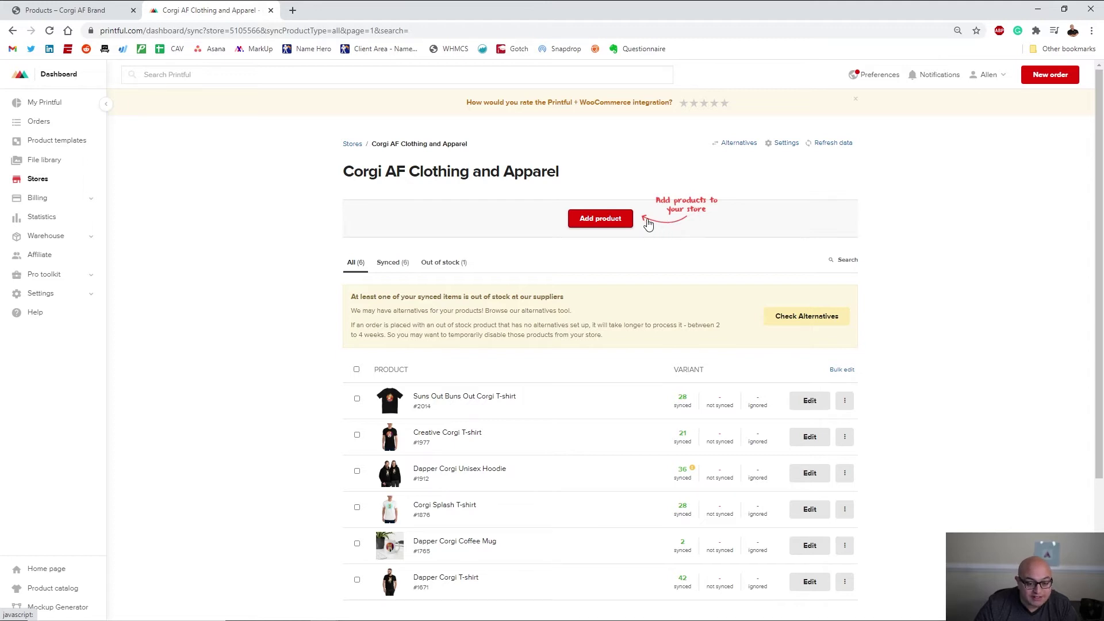
Start adding a new product to the store and open the men's Hoodies category.
click(598, 221)
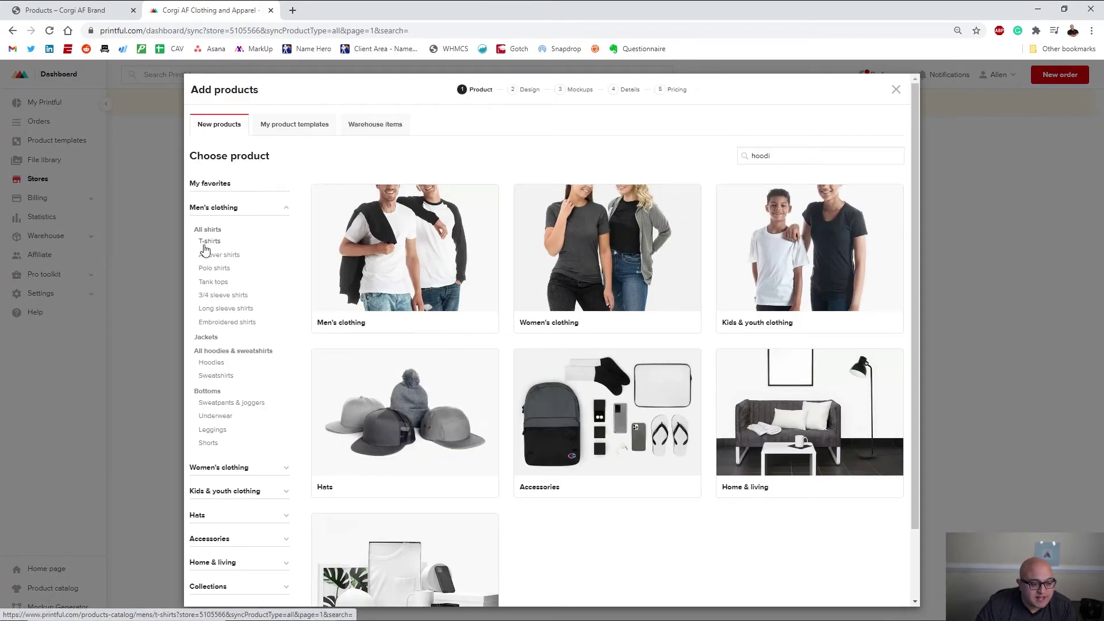
scroll(535, 369, down, 1)
scroll(493, 365, up, 1)
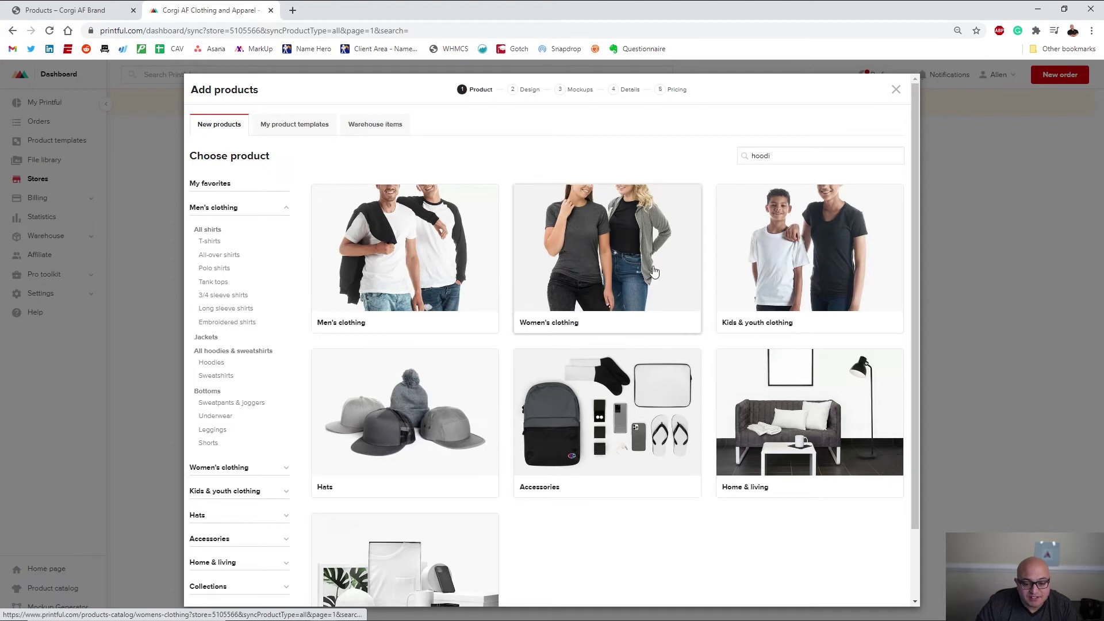
scroll(782, 460, down, 1)
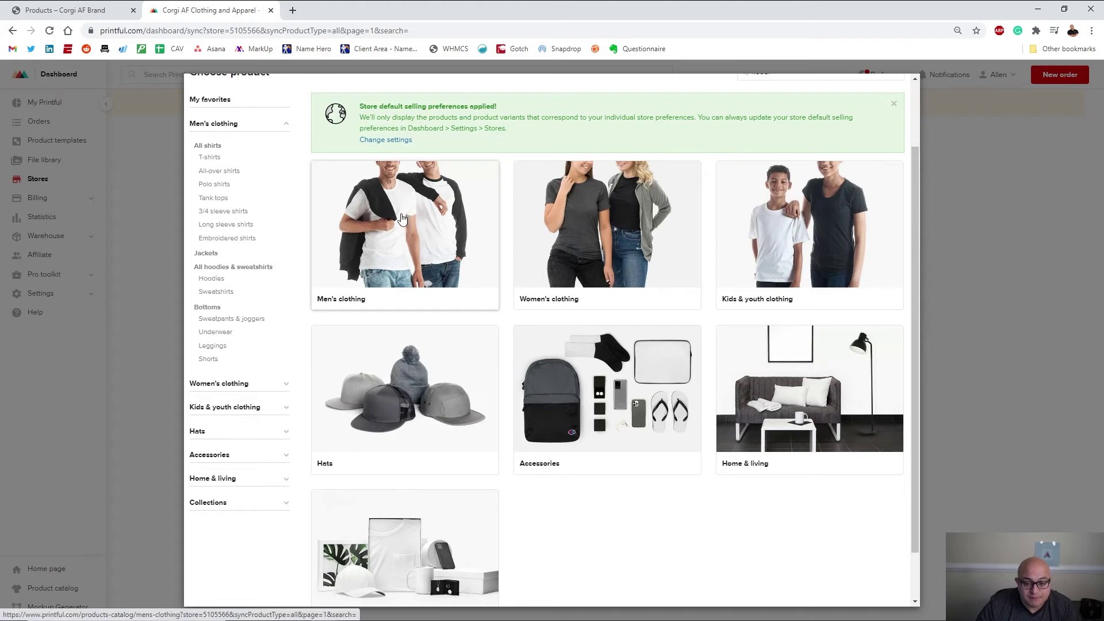
scroll(284, 308, up, 1)
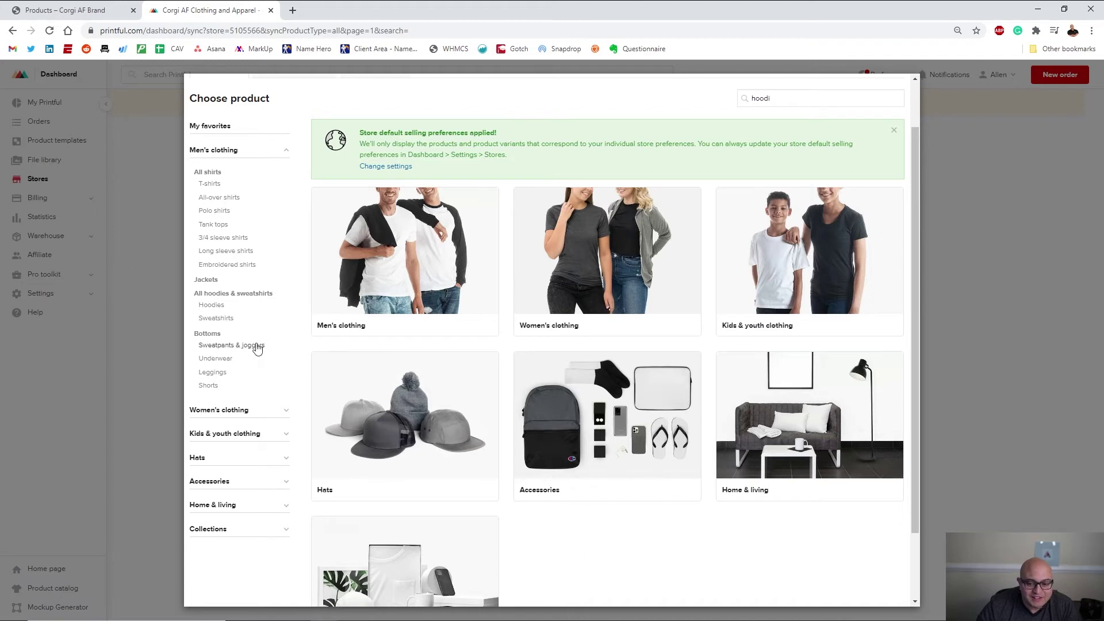
click(213, 306)
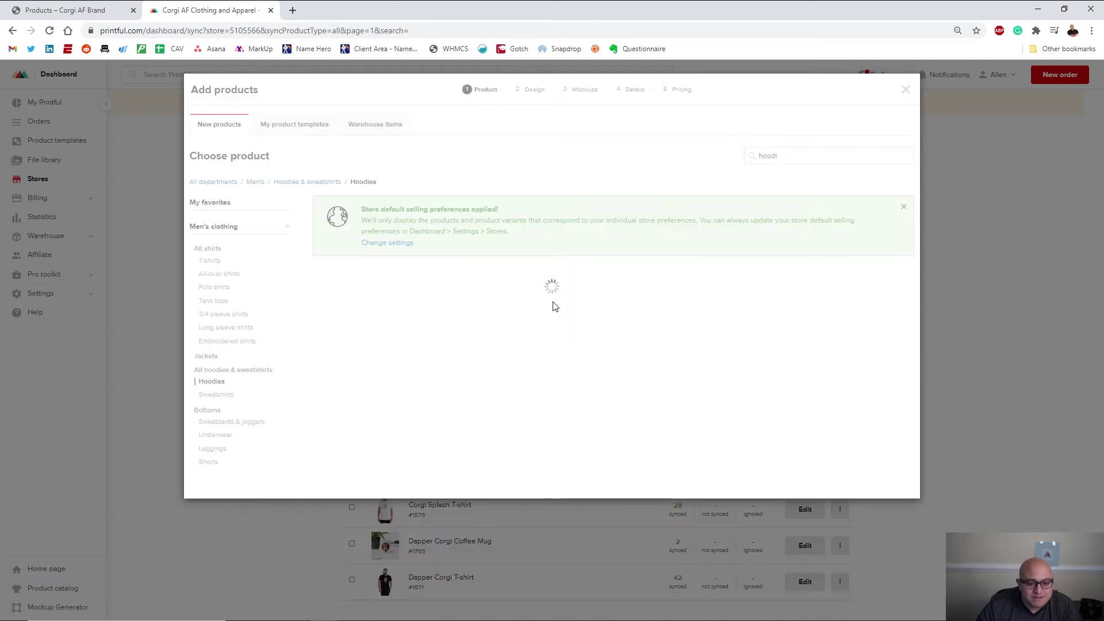
Compare the available hoodies and choose the Unisex Premium Hoodie | Cotton Heritage M2580.
scroll(874, 250, down, 3)
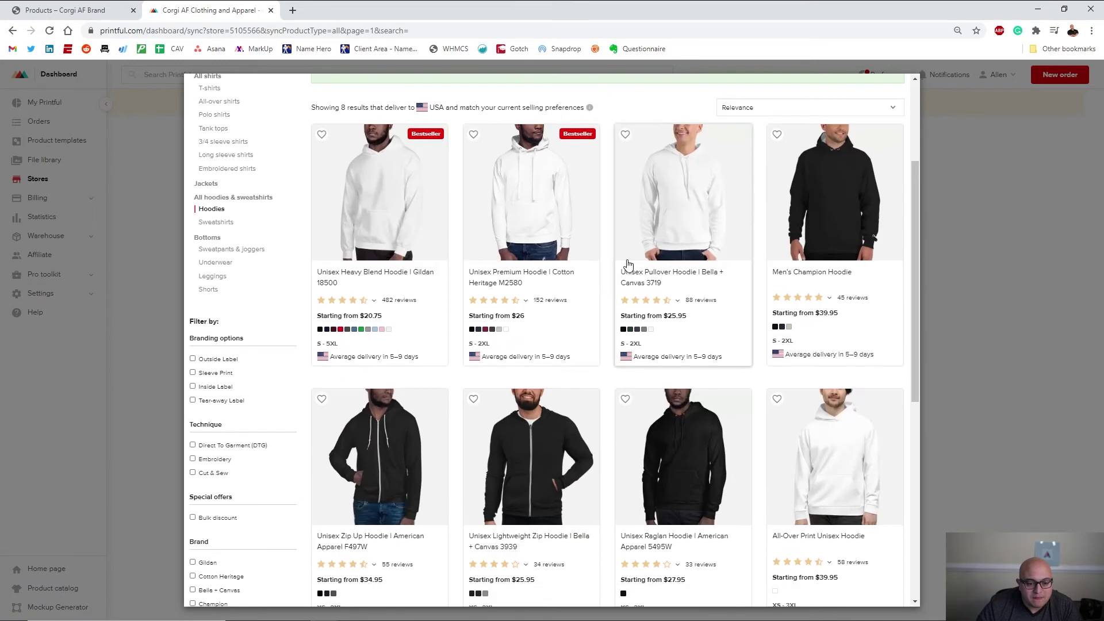
mouse_move(919, 189)
mouse_down()
mouse_move(918, 355)
mouse_move(914, 179)
mouse_move(917, 207)
mouse_up()
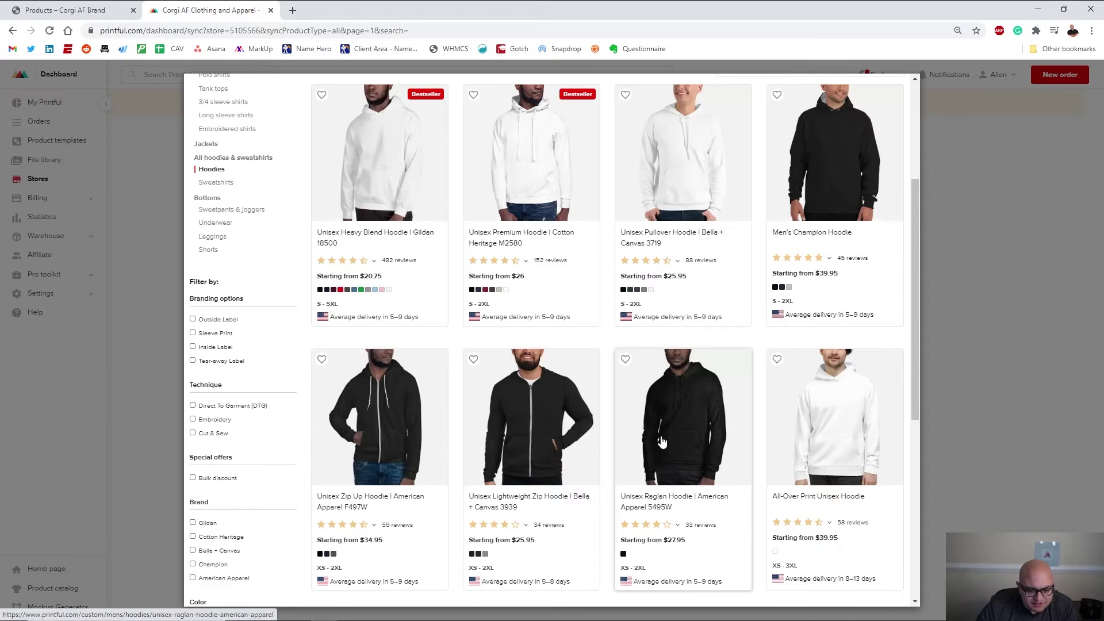
scroll(661, 440, up, 2)
scroll(575, 402, down, 1)
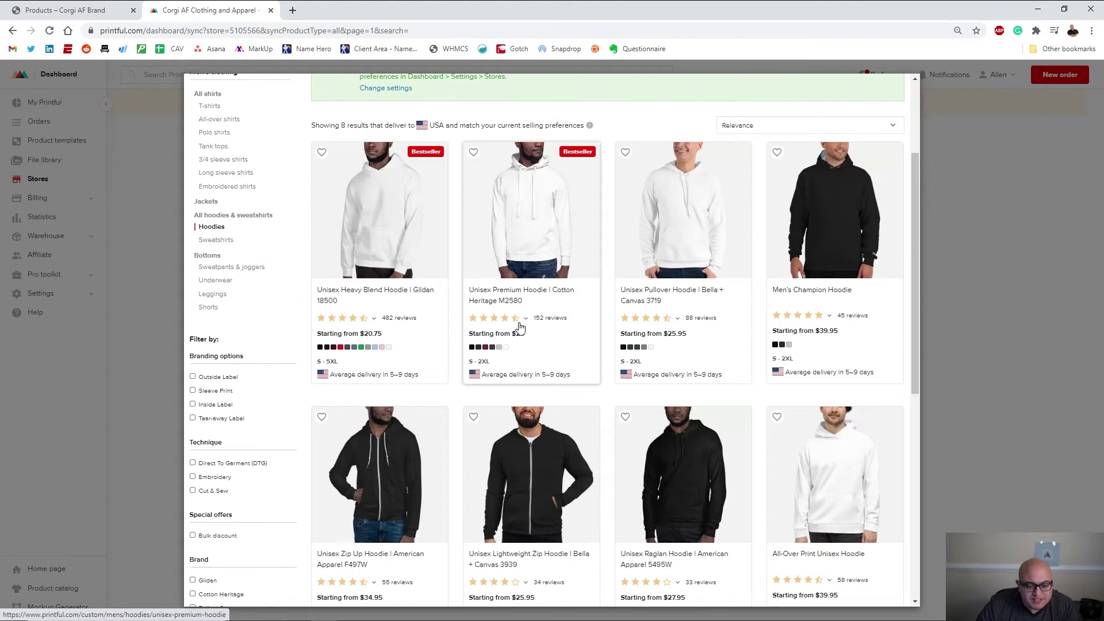
click(537, 246)
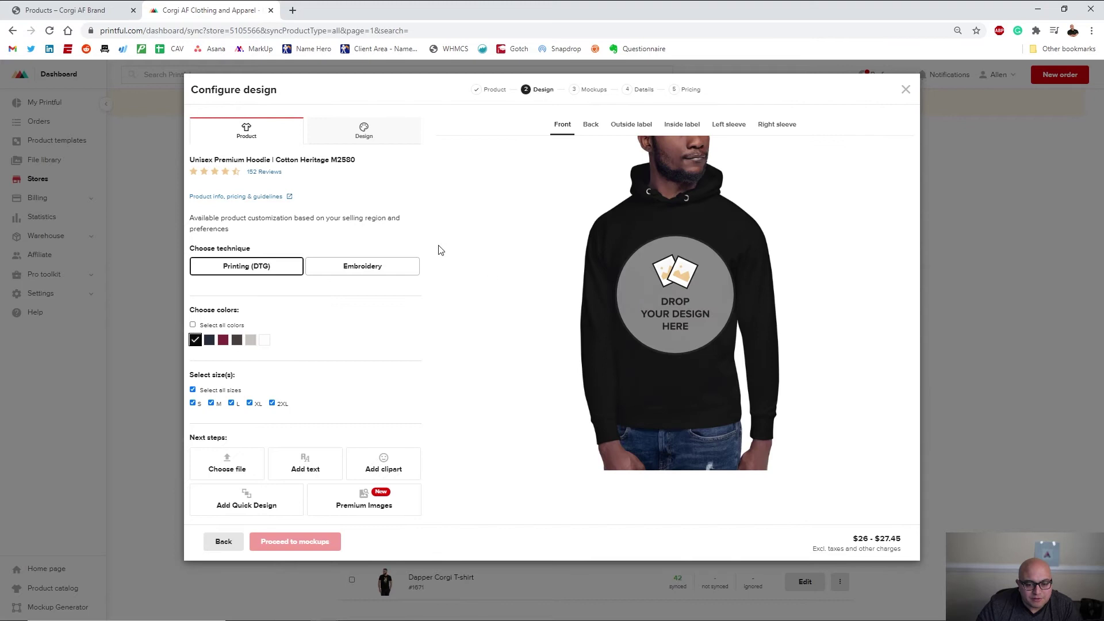
Place SunsOut.ai from the store's file library on the front of the hoodie.
click(693, 301)
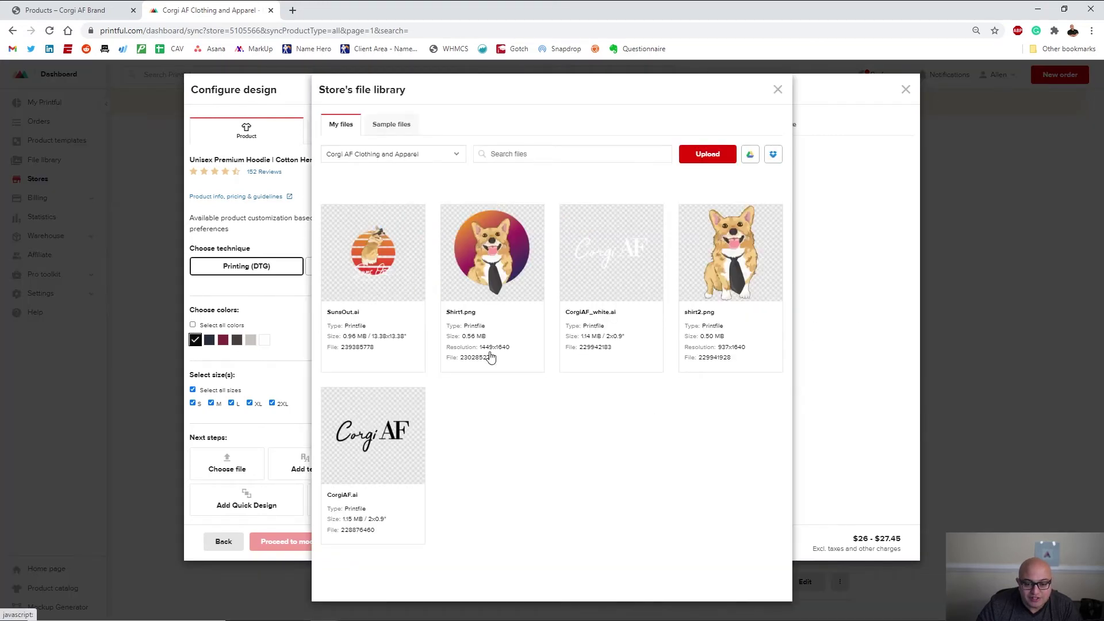
mouse_move(381, 259)
click(377, 252)
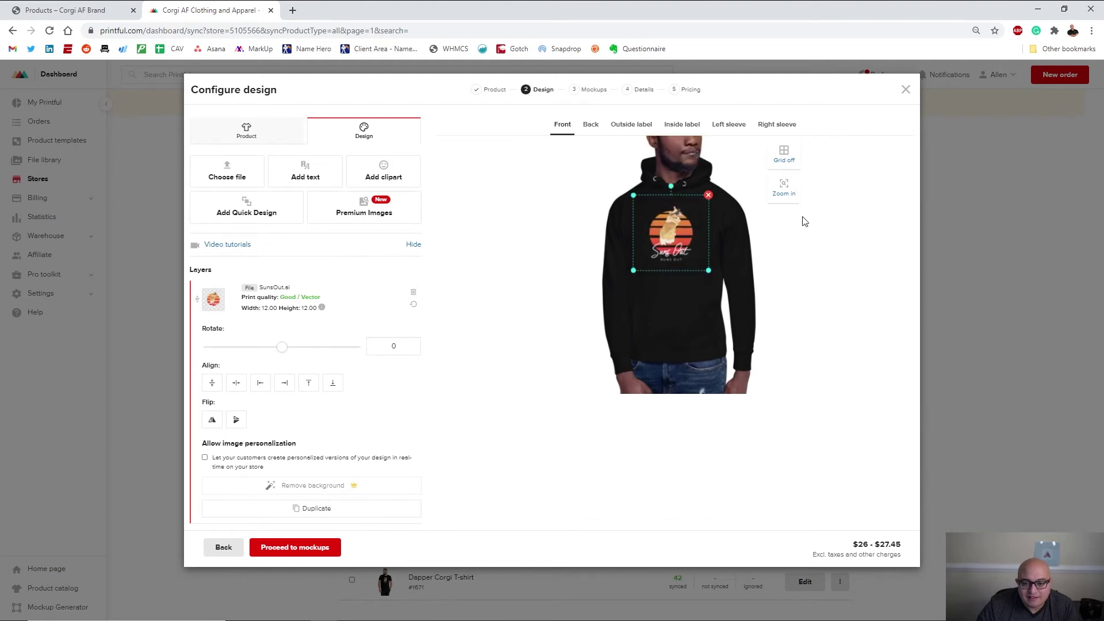
Enlarge the SunsOut.ai design on the hoodie front to about 13.55 wide and 13.55 high, and dismiss the print area warning.
click(786, 191)
drag(682, 246, 682, 250)
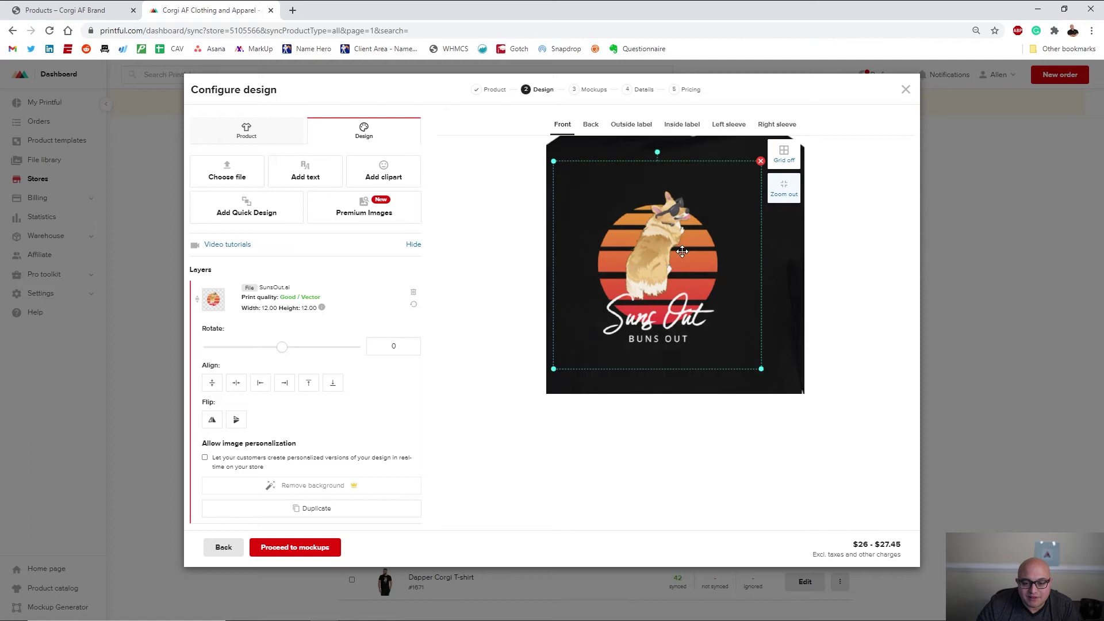
drag(761, 368, 774, 381)
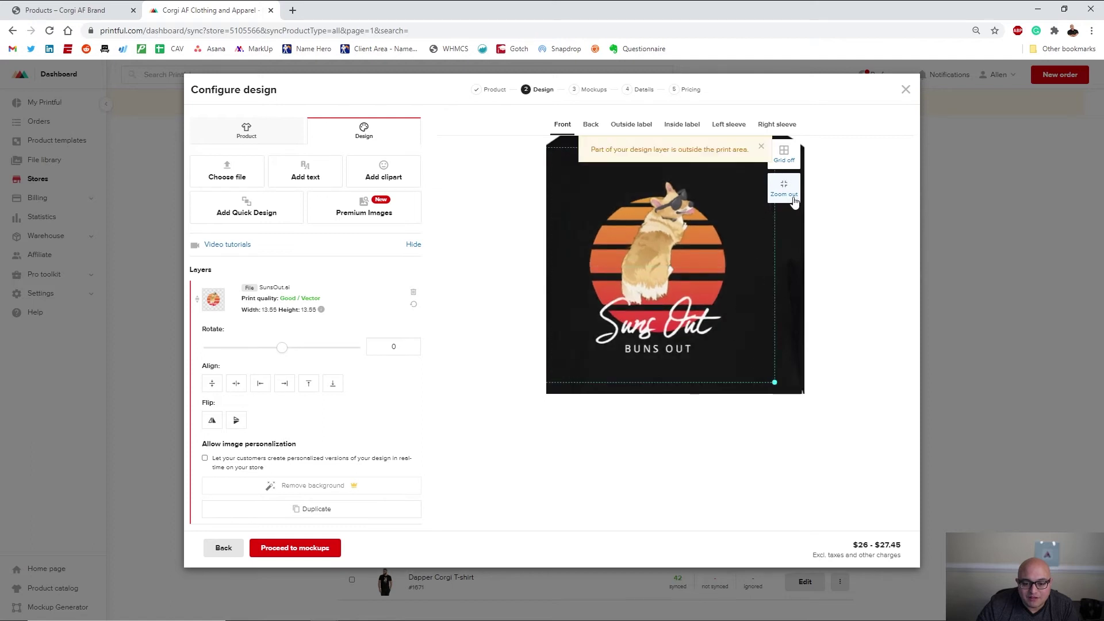
click(797, 192)
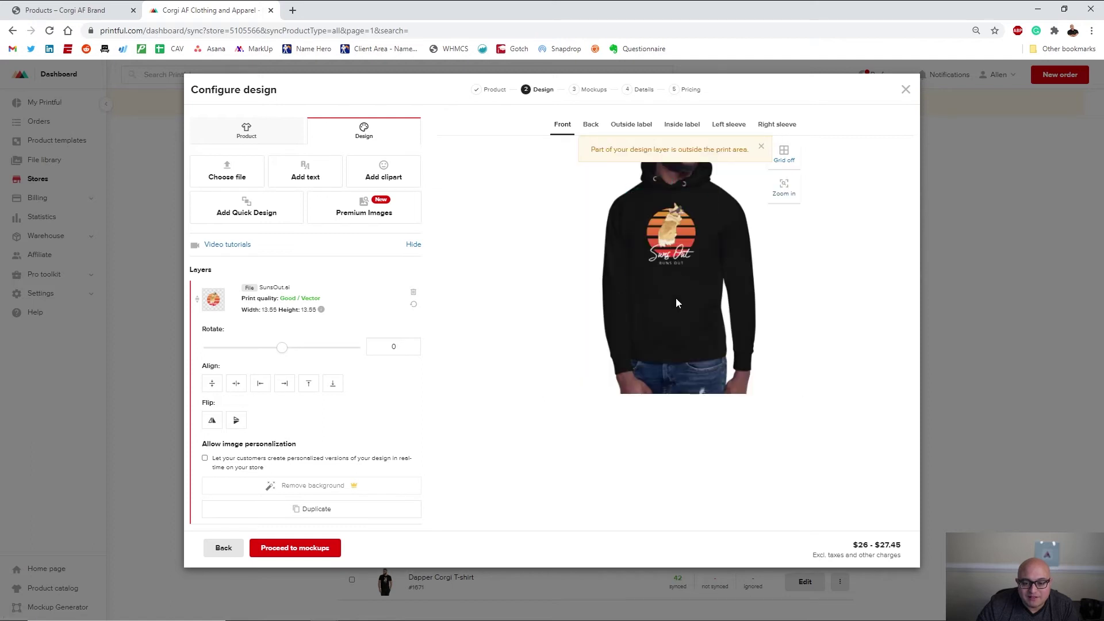
click(761, 147)
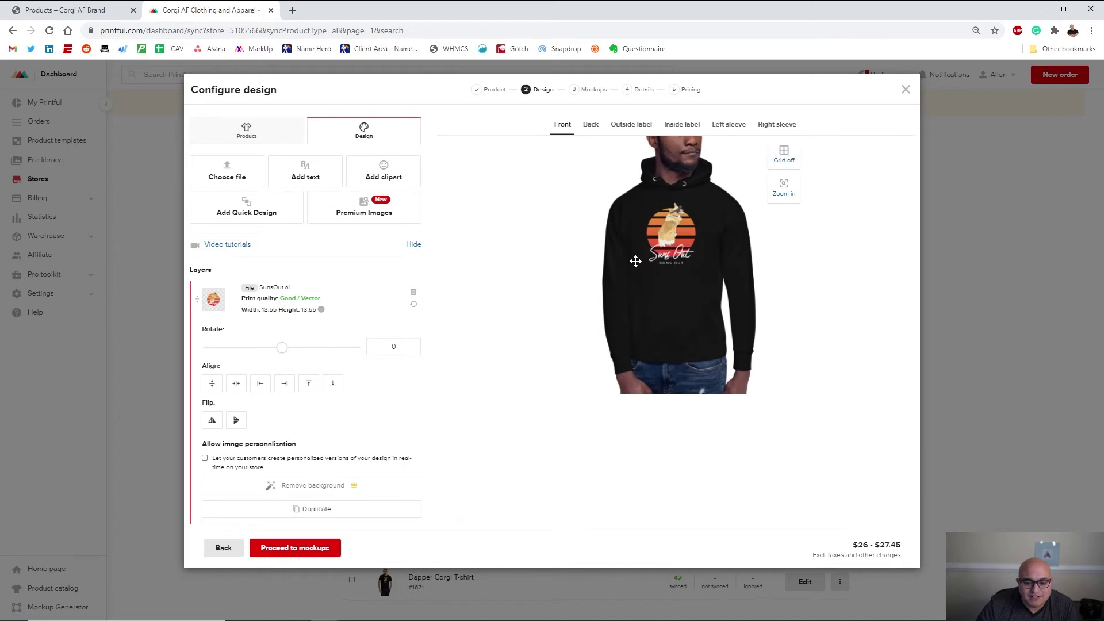
Check the enlarged design against the hoodie's print area, dismiss the warning and deselect the design.
click(672, 226)
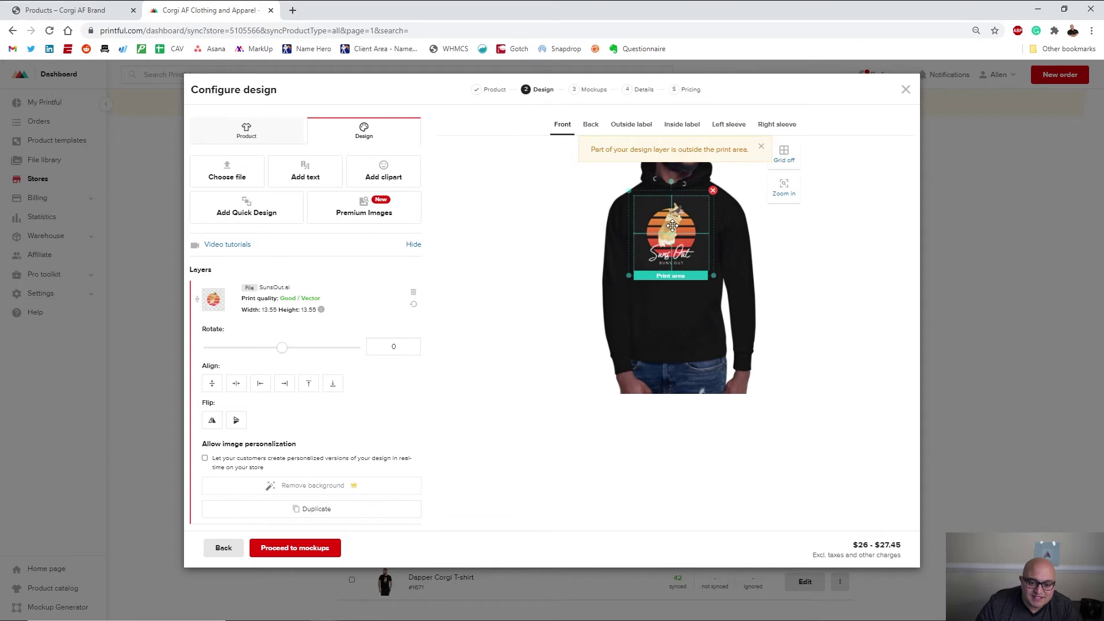
click(761, 146)
click(594, 284)
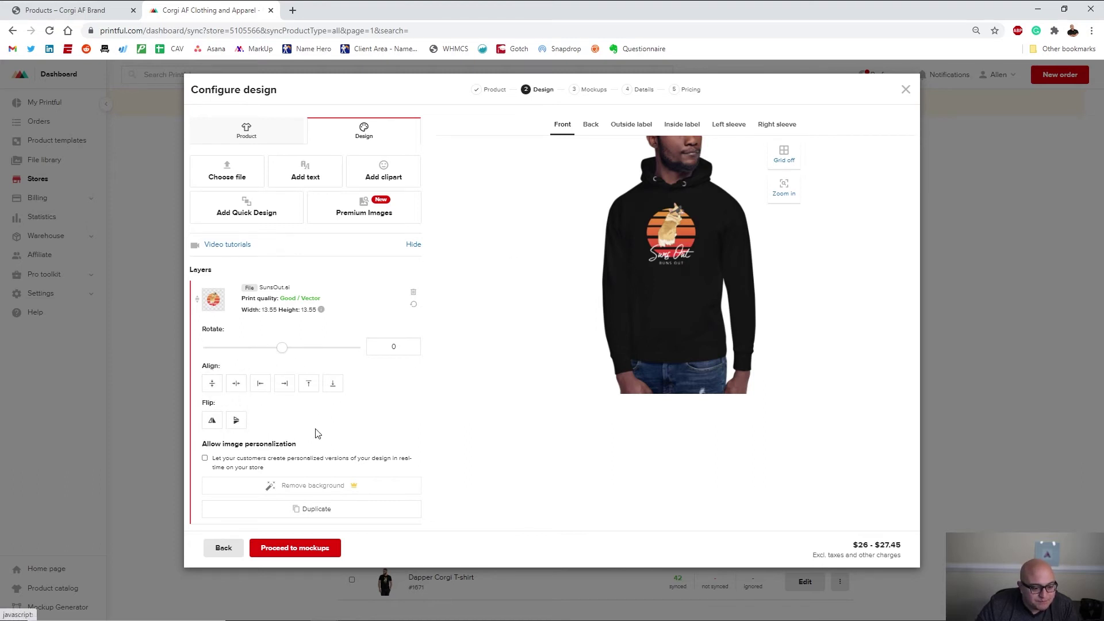
Proceed to the mockup images and try the Men's Lifestyle and Halloween mockup styles for the black hoodie.
click(286, 551)
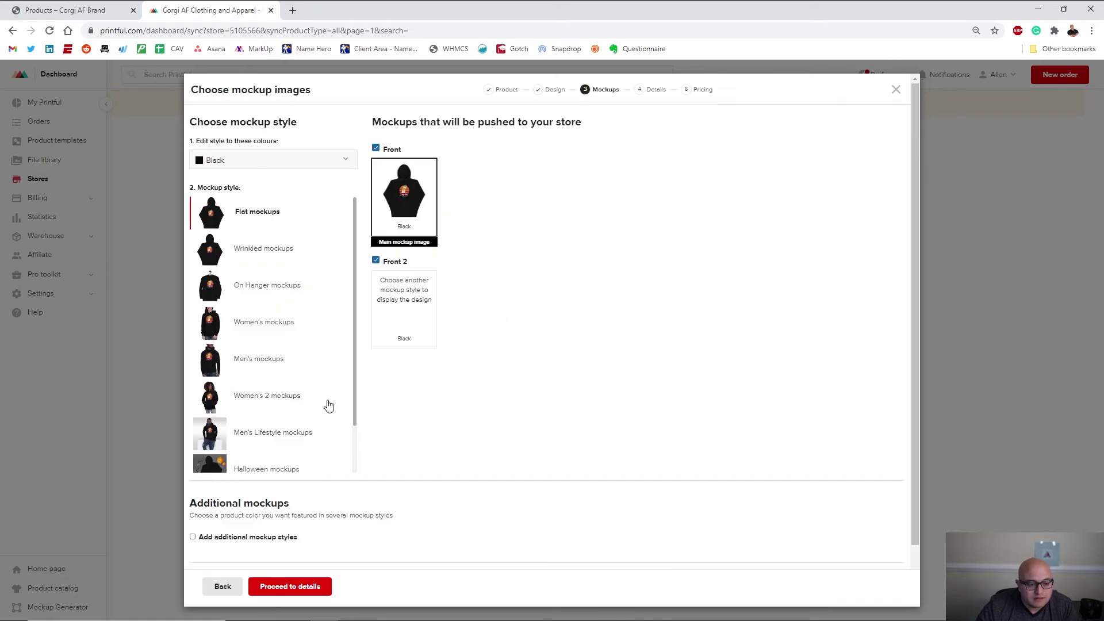
click(270, 438)
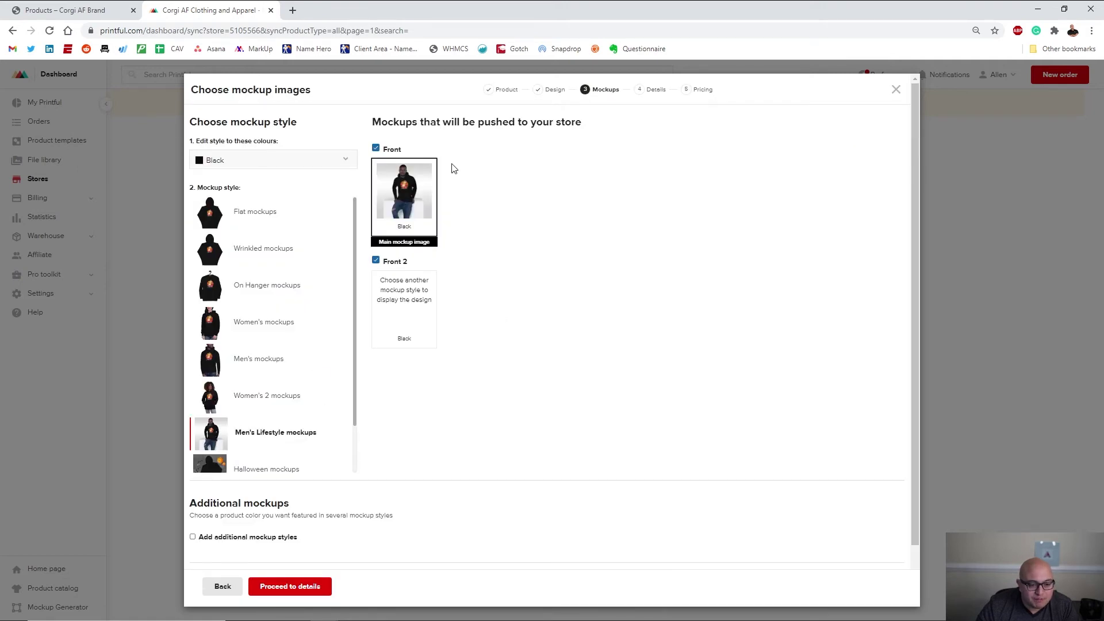
scroll(274, 403, down, 1)
scroll(275, 402, down, 1)
click(271, 416)
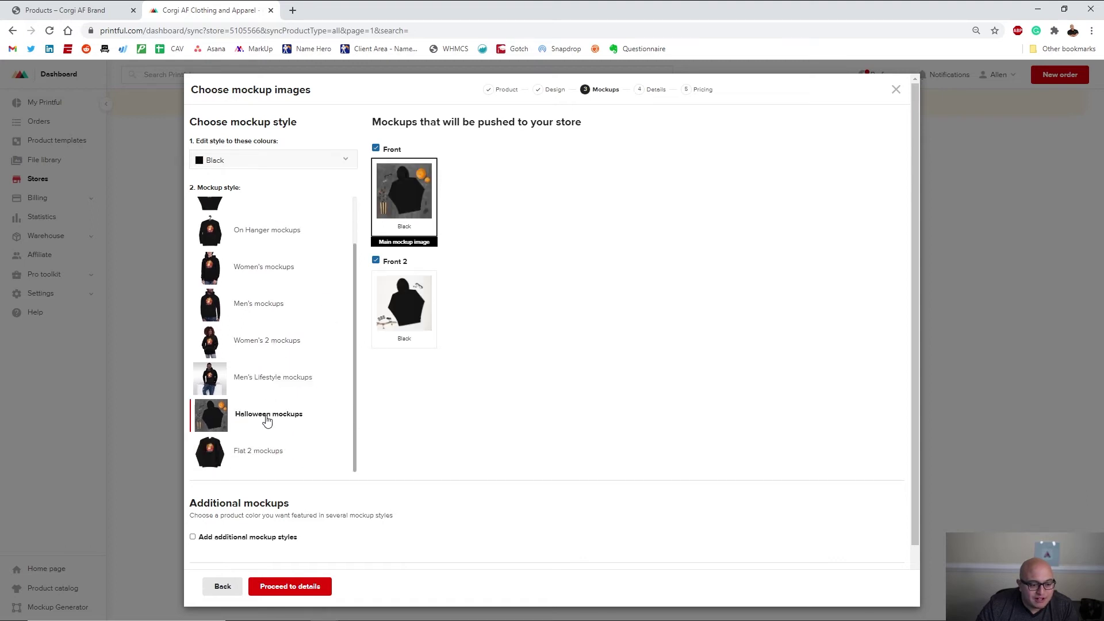
Try the Flat 2, Women's, Men's, Wrinkled, Women's 2 and Men's Lifestyle mockup styles on the black hoodie.
click(244, 454)
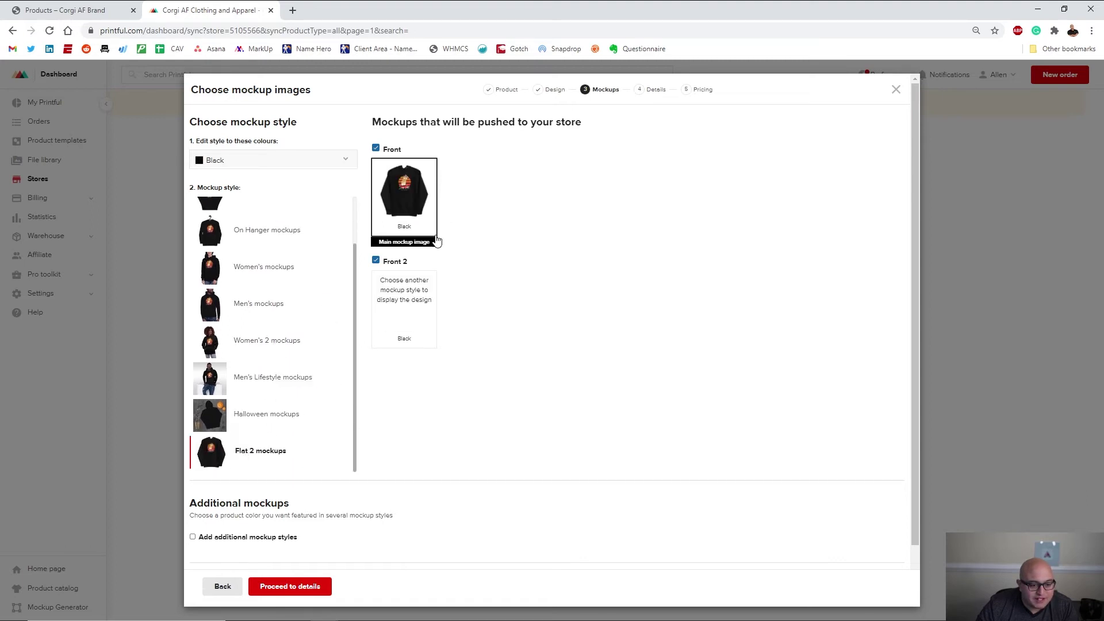
scroll(286, 311, up, 2)
click(256, 328)
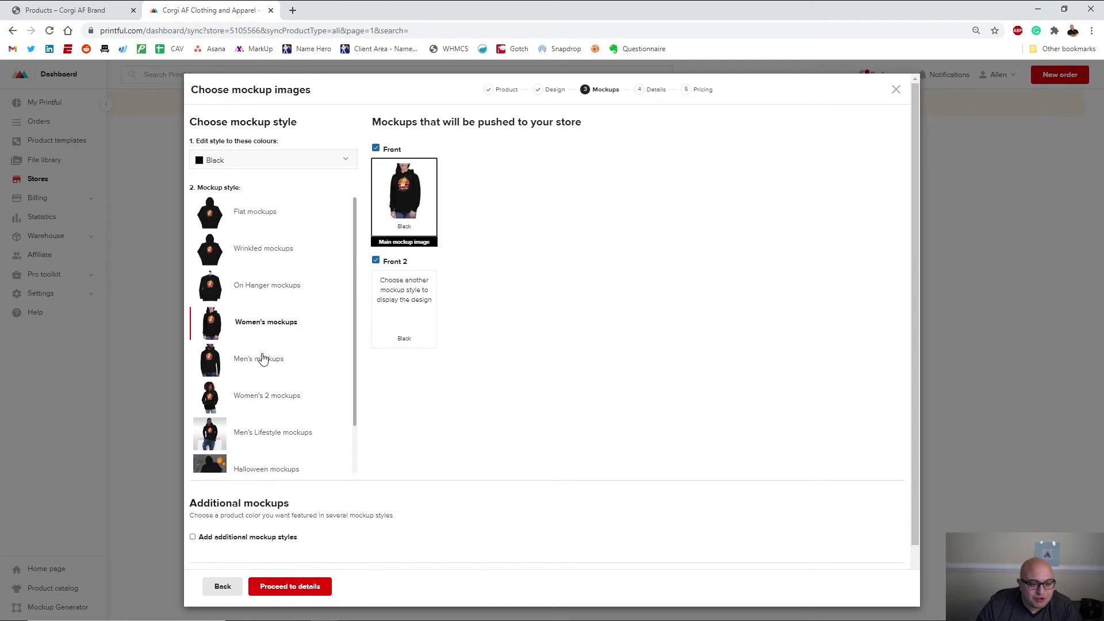
click(261, 360)
click(260, 252)
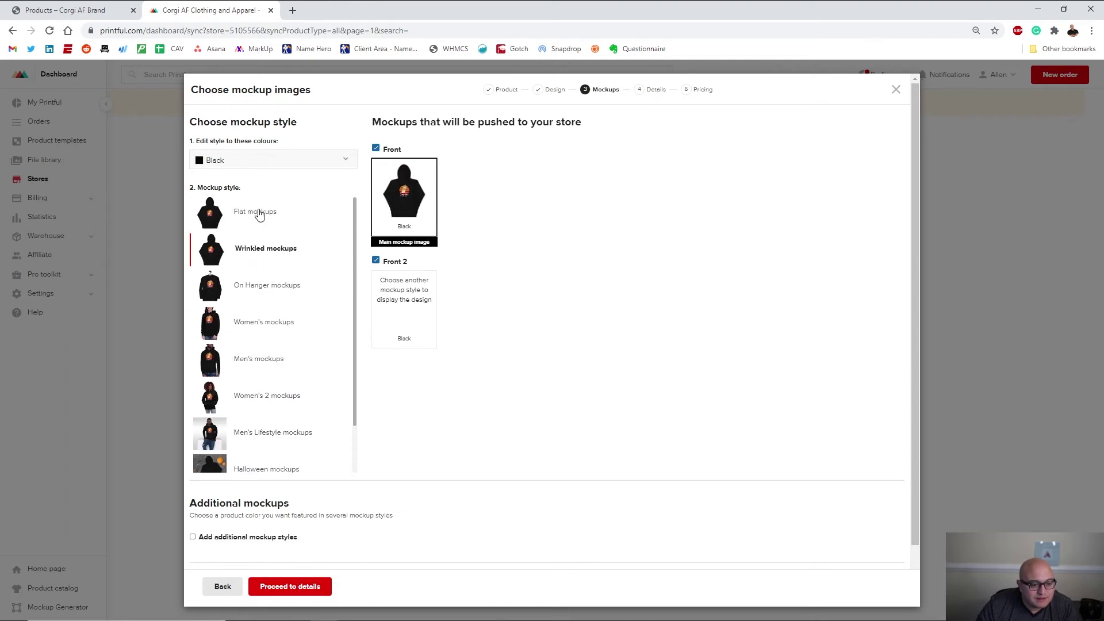
click(258, 396)
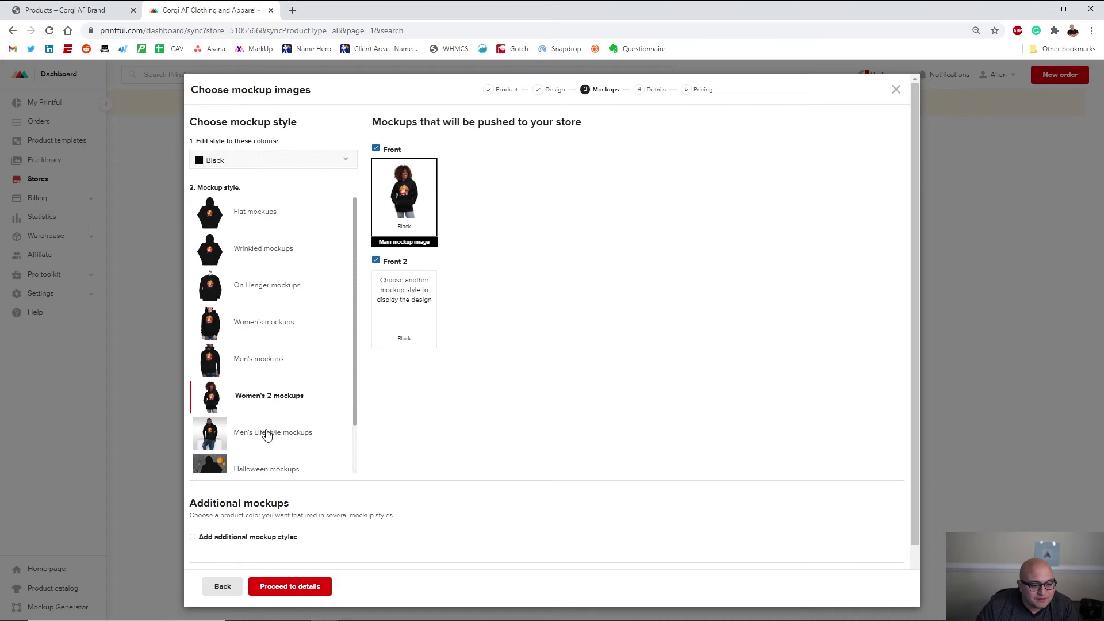
click(264, 431)
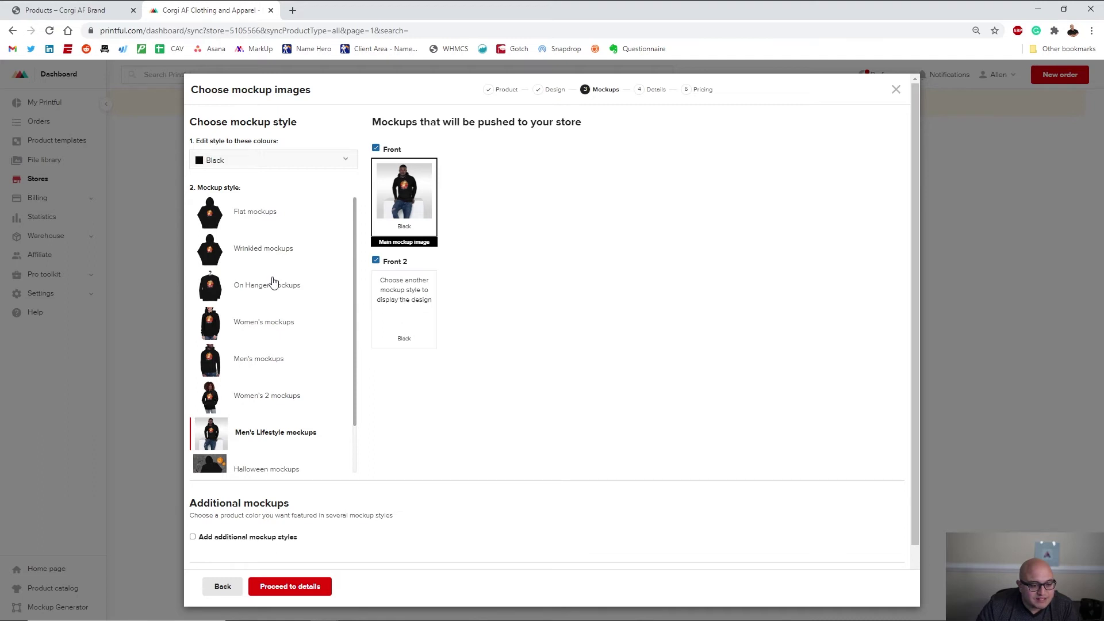
Choose Flat 2 mockups as the black hoodie's mockup style and proceed to the product details.
scroll(278, 382, down, 1)
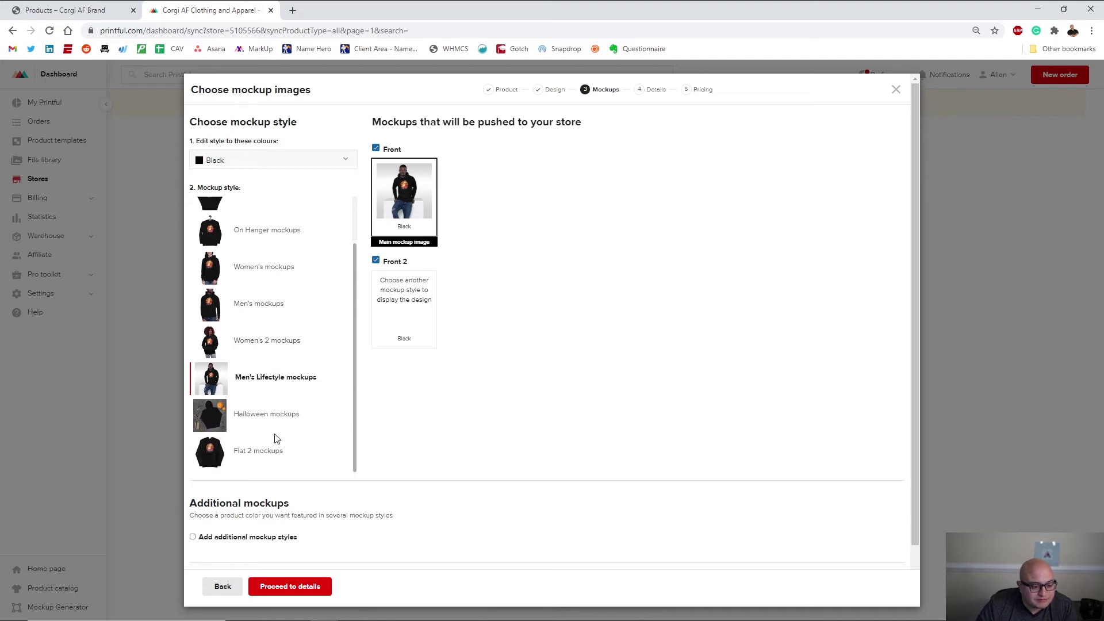
click(251, 457)
scroll(288, 360, up, 1)
click(251, 280)
scroll(299, 368, down, 1)
click(271, 451)
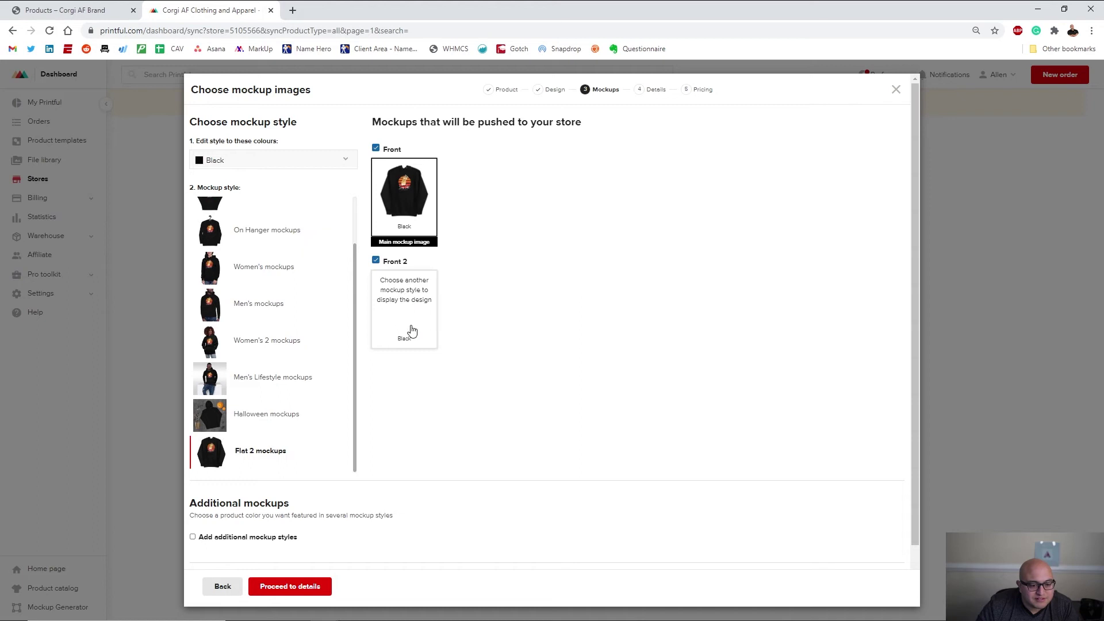
click(295, 597)
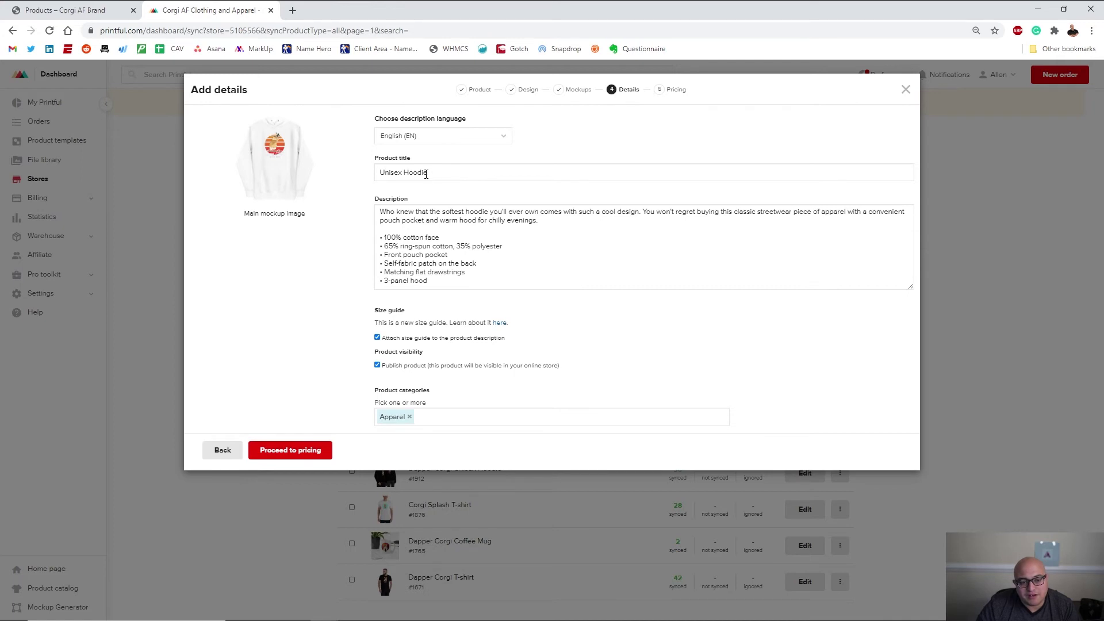
Set the product title to "Suns Out Buns Out Hoodie".
drag(434, 171, 362, 174)
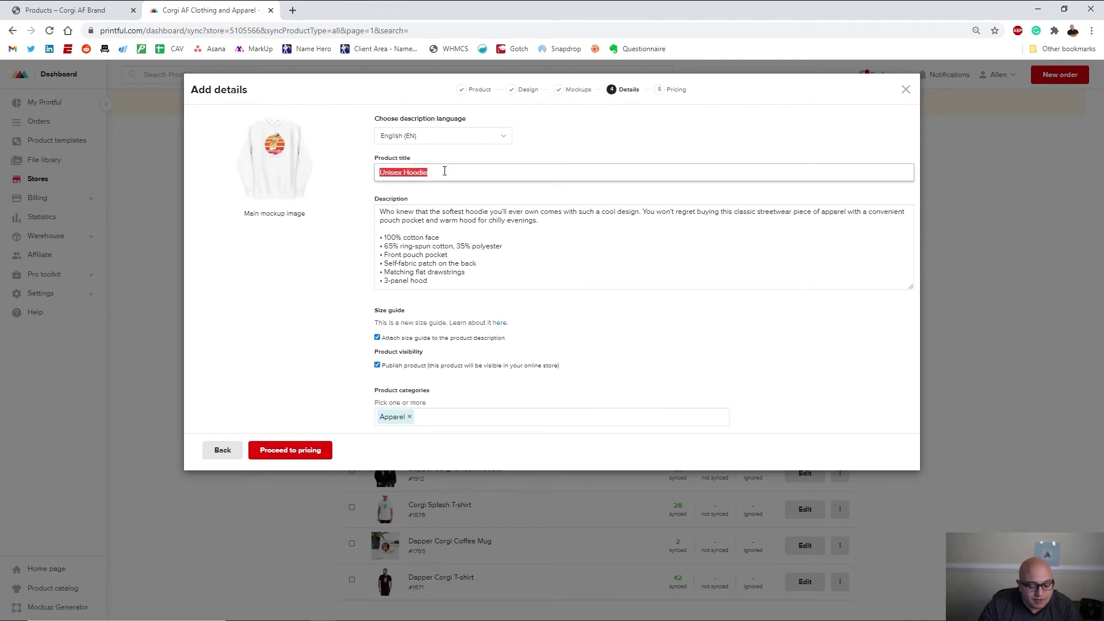
text(Suns)
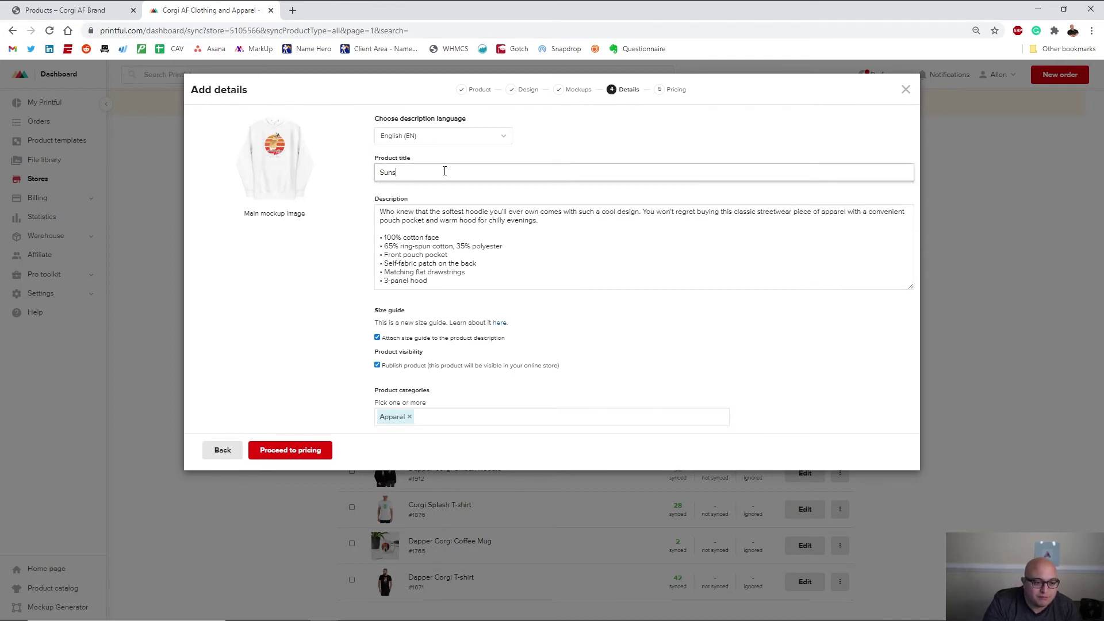
text( Out Buns Out Hoodie)
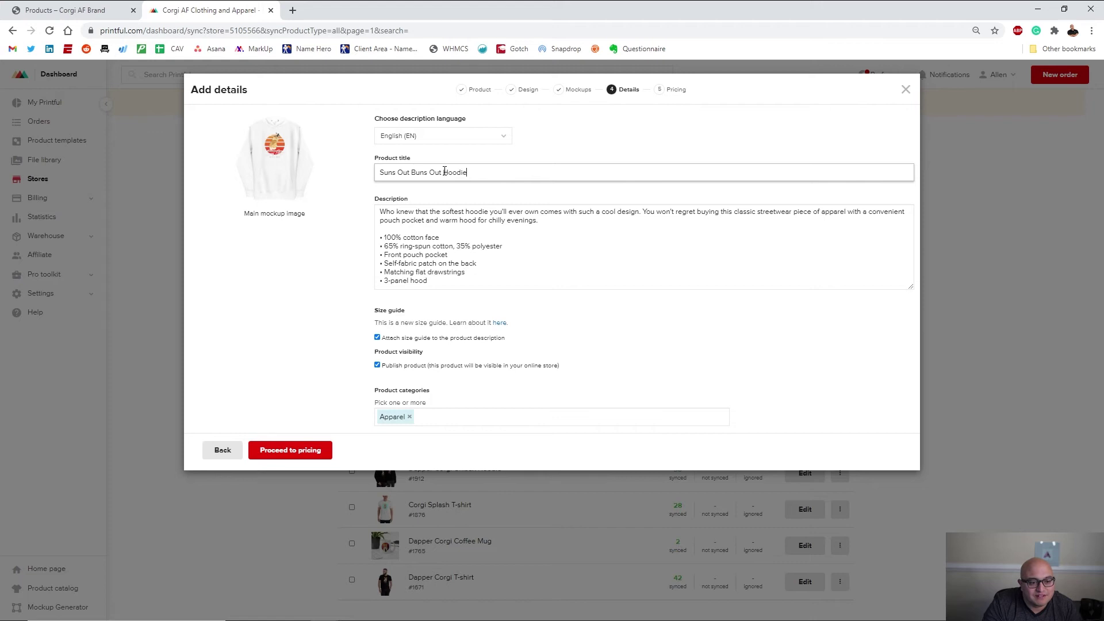
Review the prefilled product description, including its introductory text and the list of hoodie features.
click(445, 244)
drag(378, 212, 615, 295)
click(487, 286)
drag(487, 287, 319, 172)
click(444, 282)
drag(444, 282, 458, 221)
click(458, 220)
drag(531, 213, 379, 211)
click(426, 213)
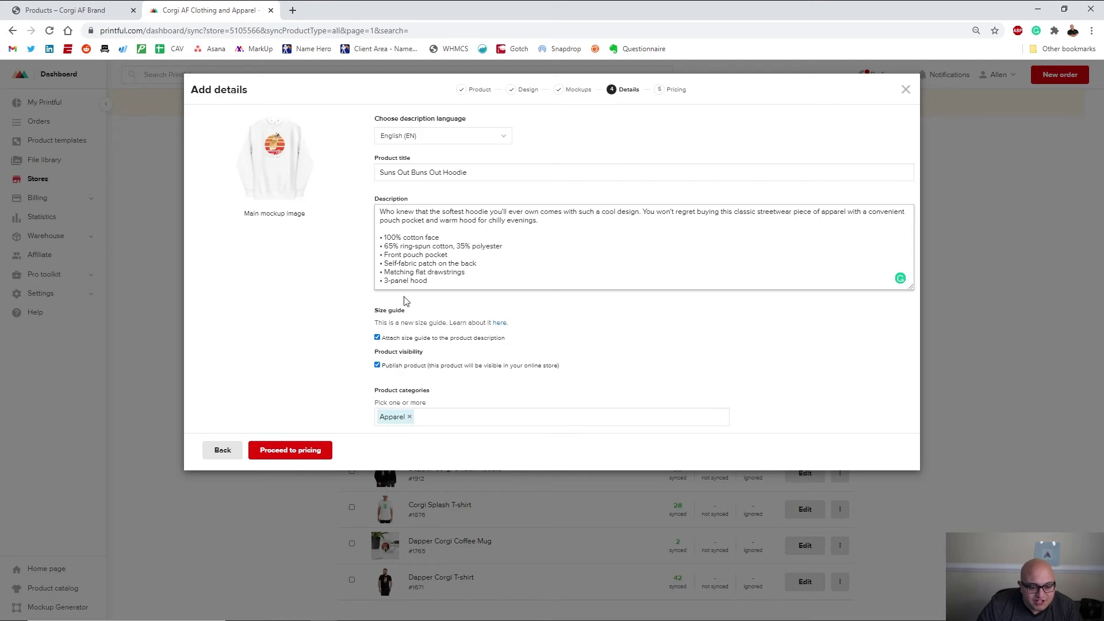
Add the Corgi AF product category alongside Apparel and proceed to pricing.
click(456, 412)
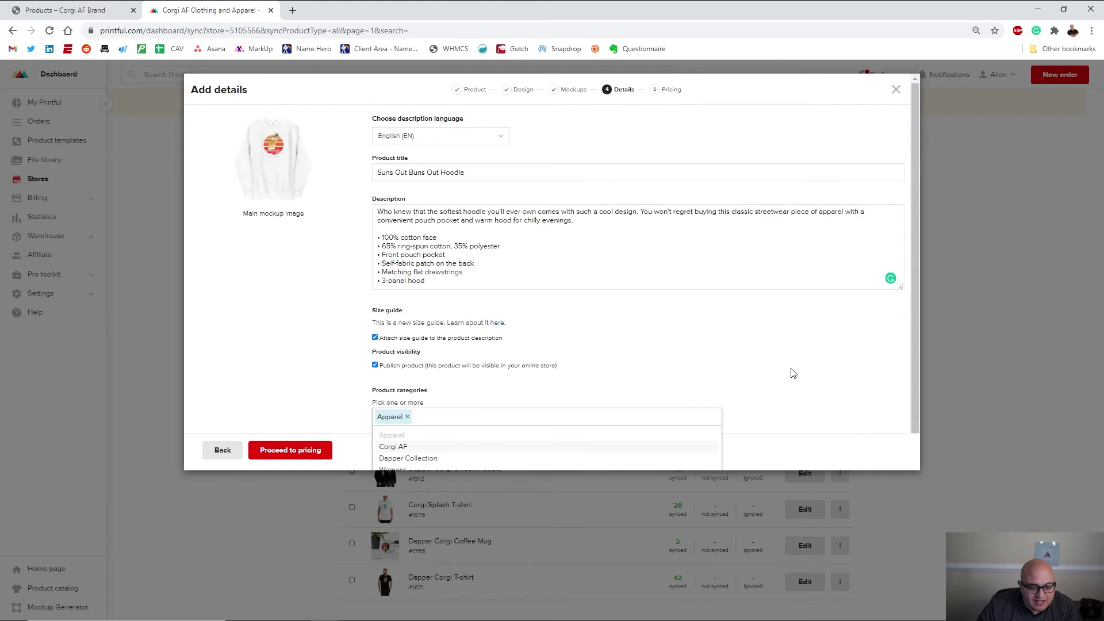
scroll(792, 374, down, 1)
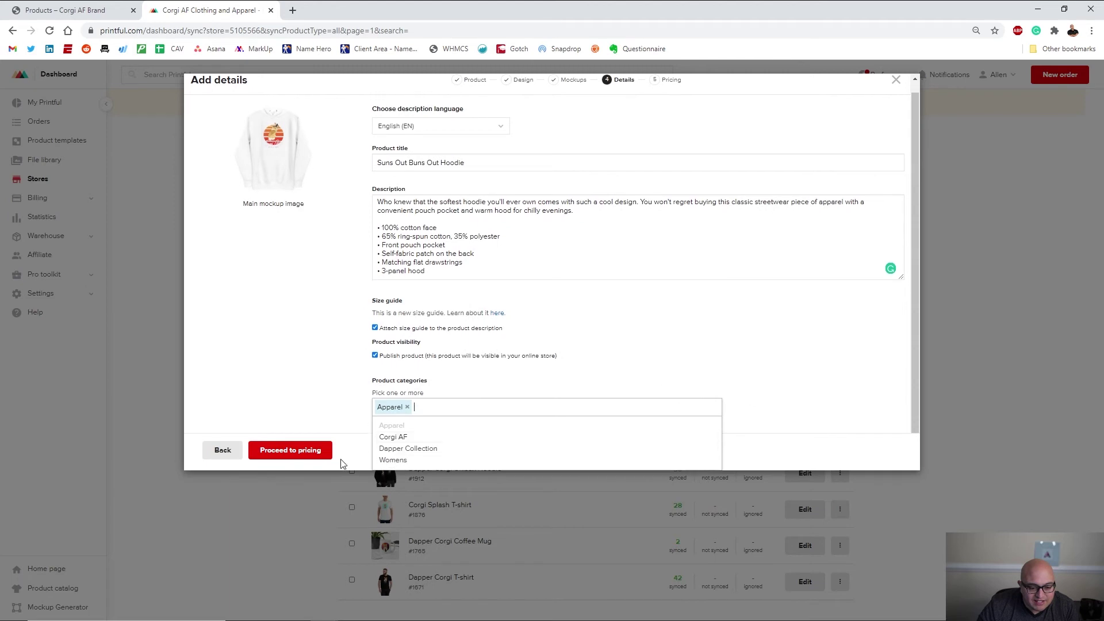
click(396, 437)
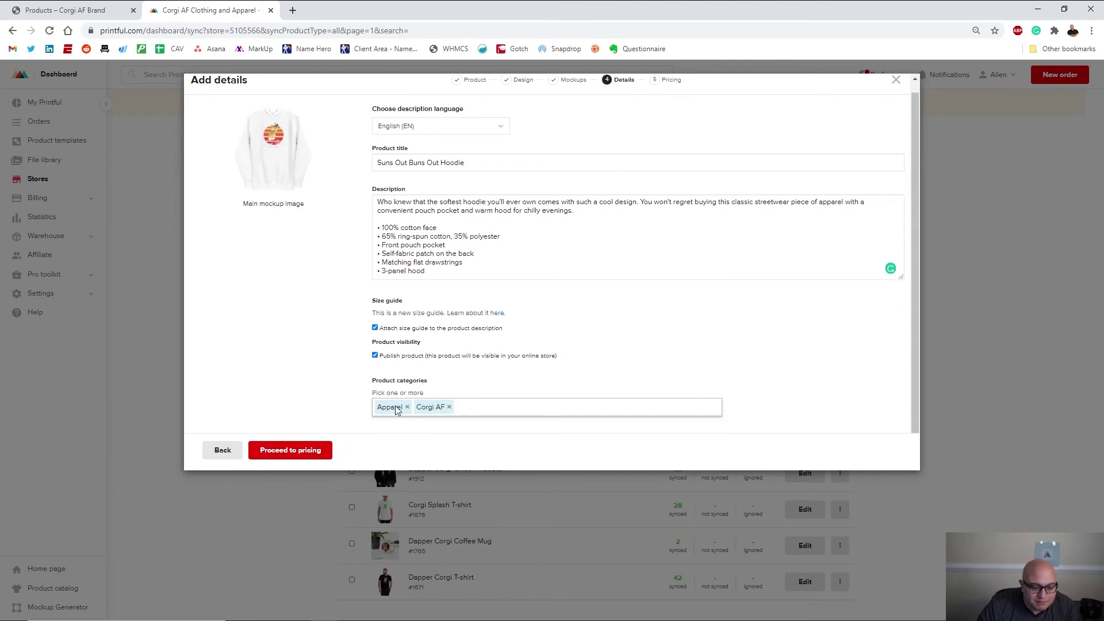
click(281, 454)
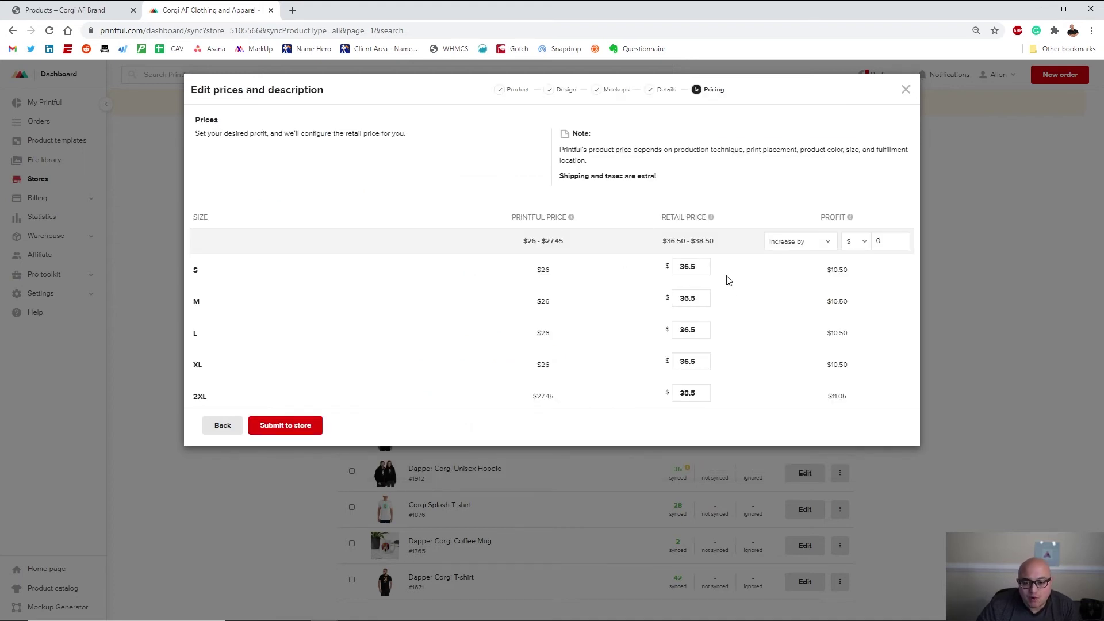
Raise the hoodie's retail prices to the $40–$42 range, starting with $40 for size S, and submit the product to the store.
drag(827, 273, 869, 395)
click(869, 395)
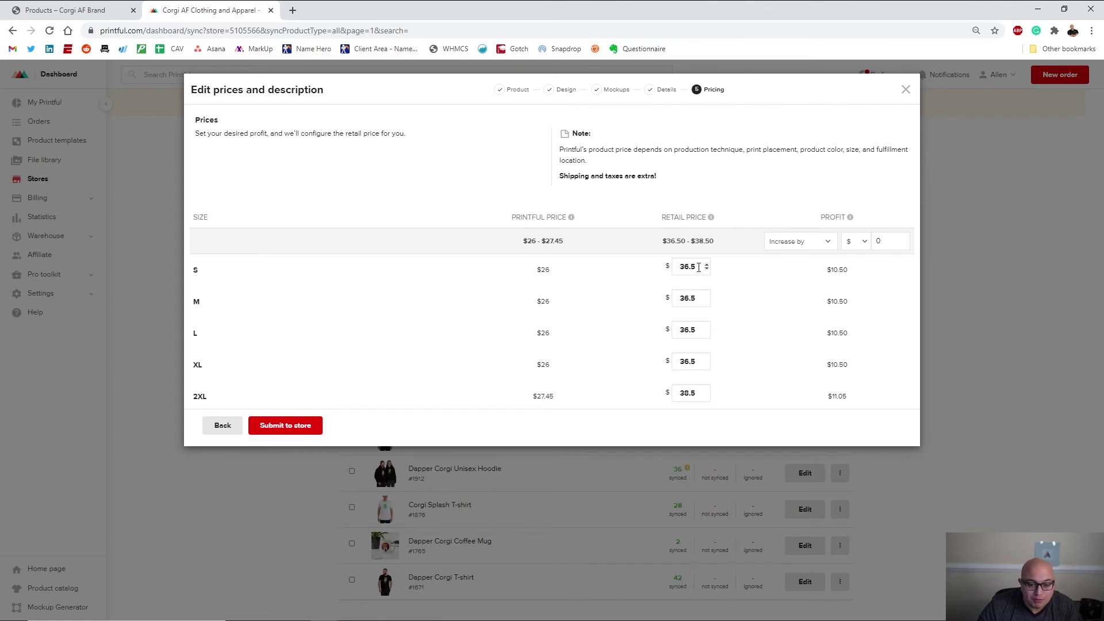
drag(699, 267, 660, 269)
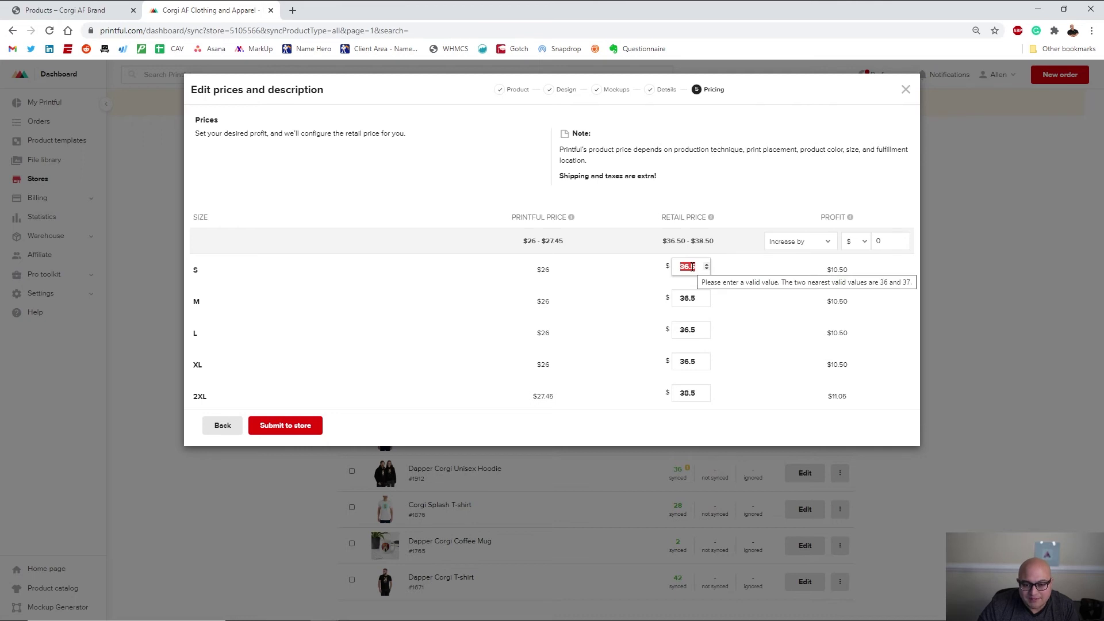
text(40)
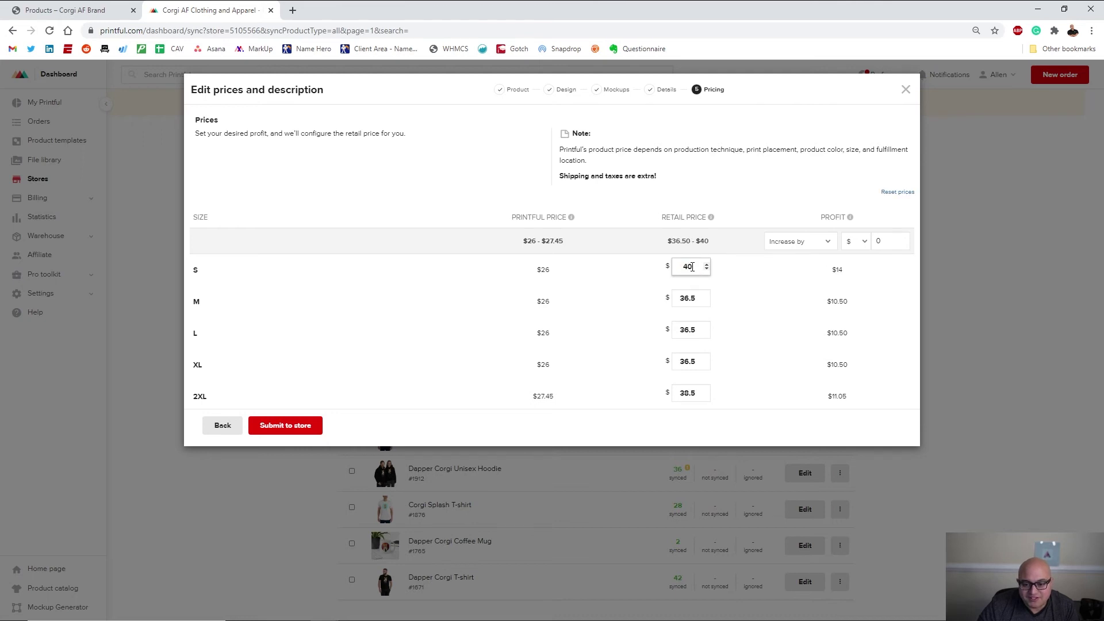
drag(703, 299, 680, 298)
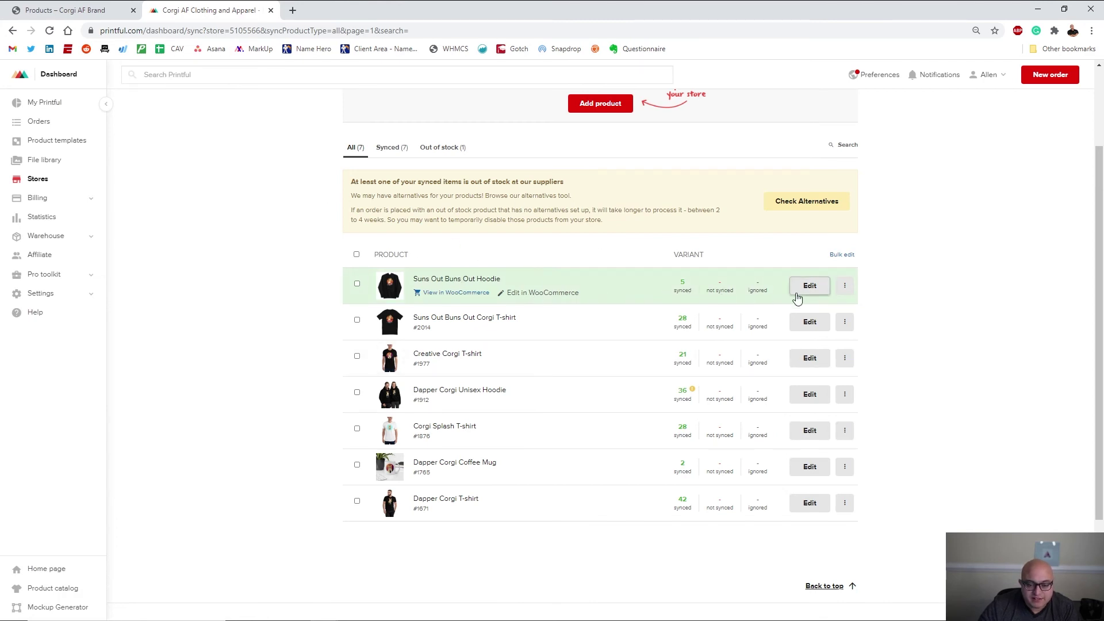
Switch to the Corgi AF online shop page and reload its product listing.
scroll(920, 307, up, 2)
scroll(882, 333, down, 2)
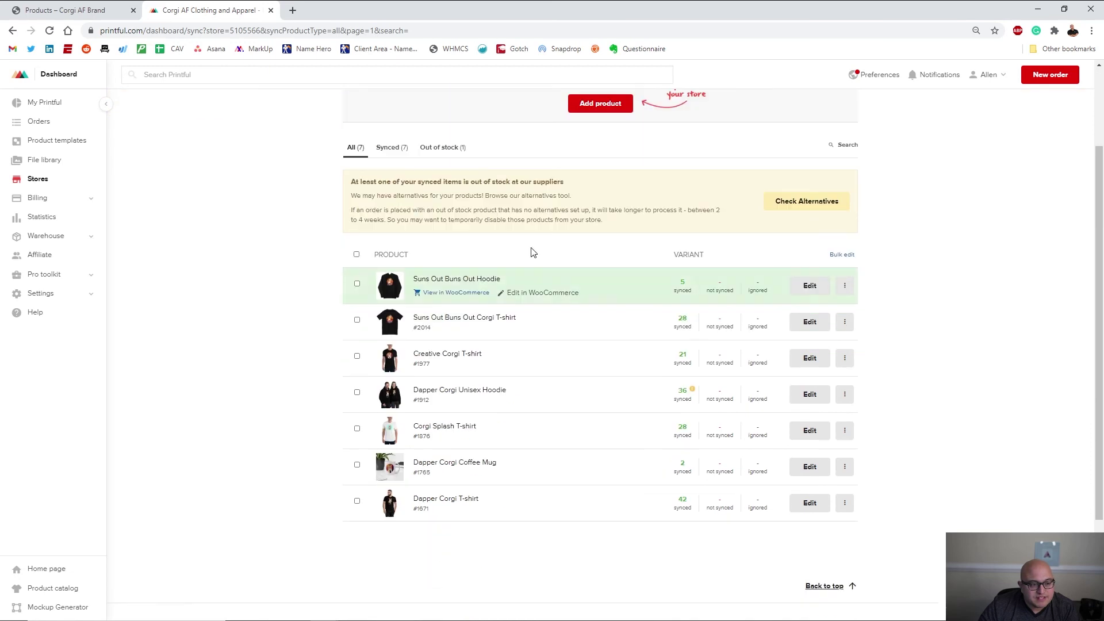
click(79, 16)
scroll(74, 172, down, 5)
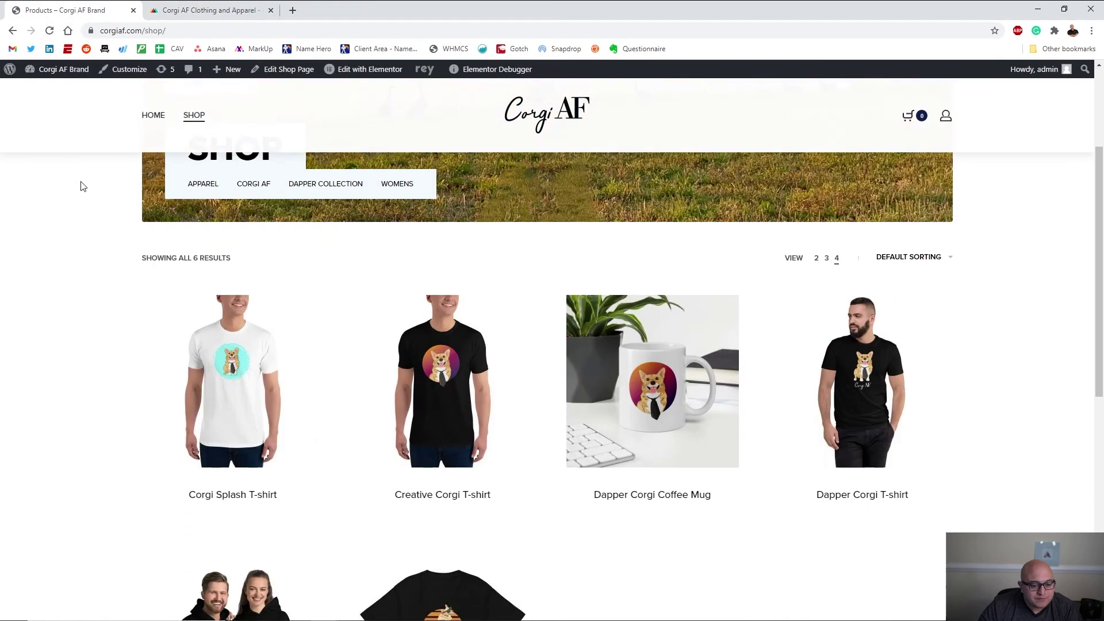
right_click(69, 234)
click(113, 264)
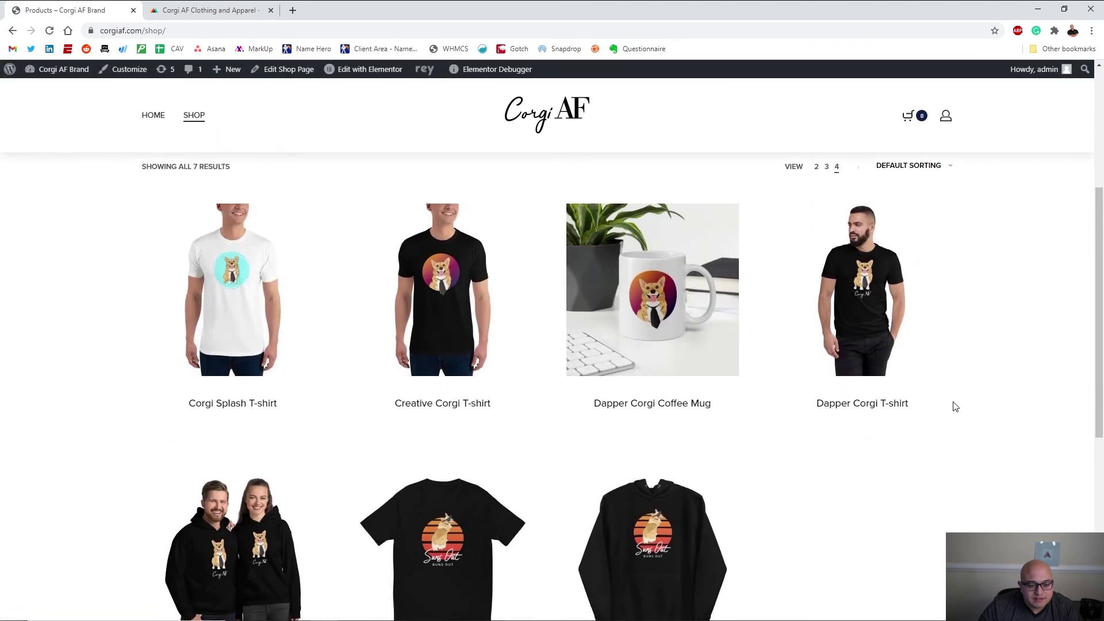
Find the Suns Out Buns Out Hoodie in the shop listing and open its product page.
scroll(954, 404, down, 2)
mouse_move(712, 528)
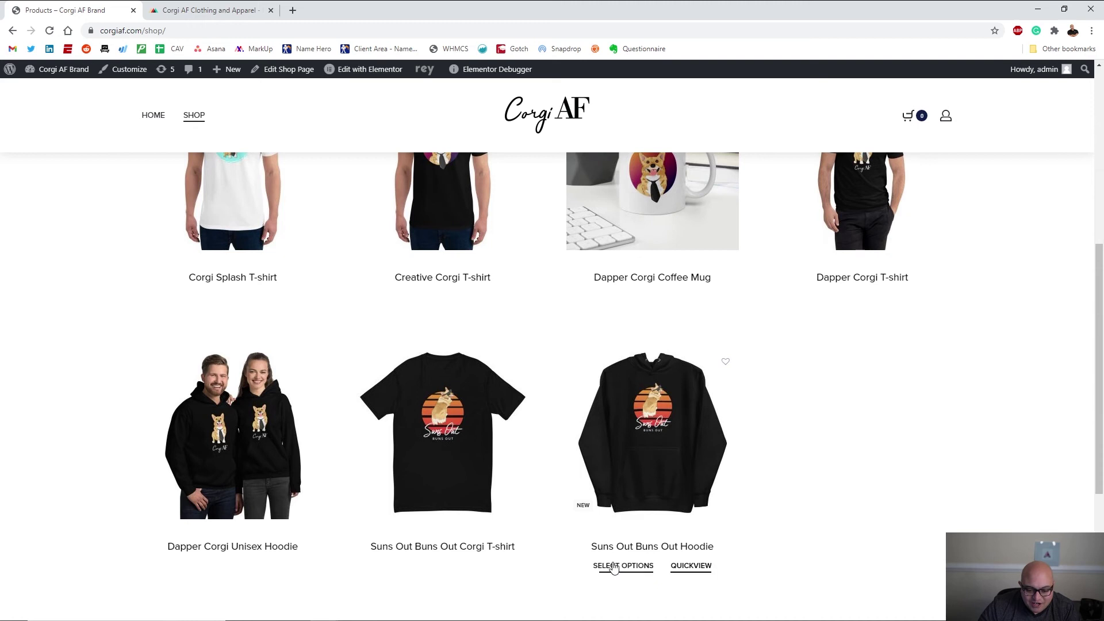
scroll(740, 468, down, 2)
scroll(740, 468, up, 2)
scroll(656, 468, down, 2)
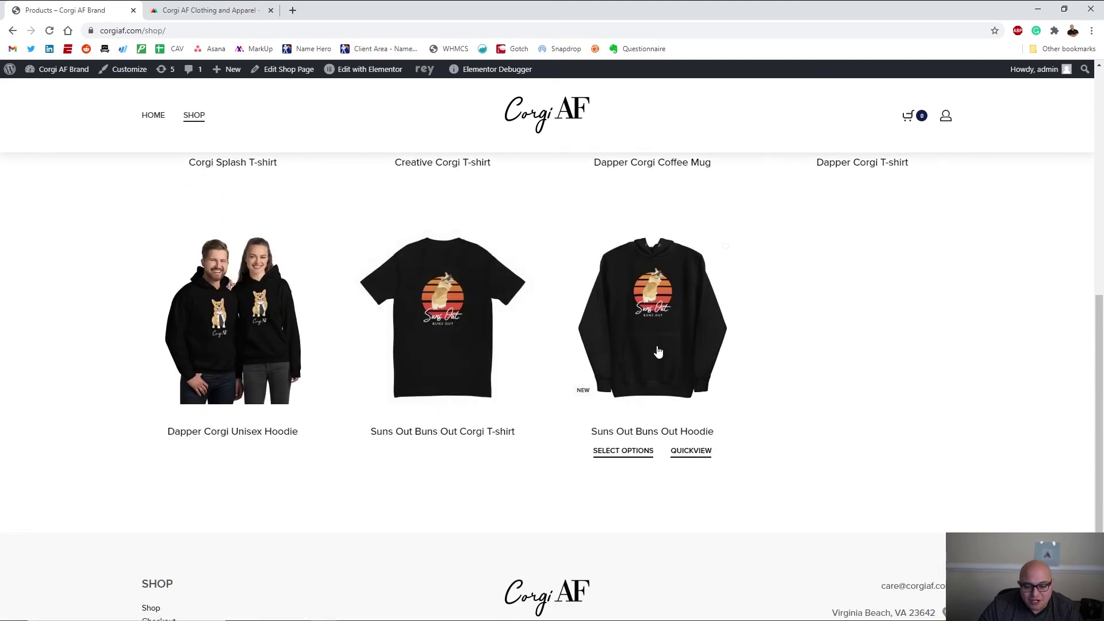
scroll(811, 392, up, 1)
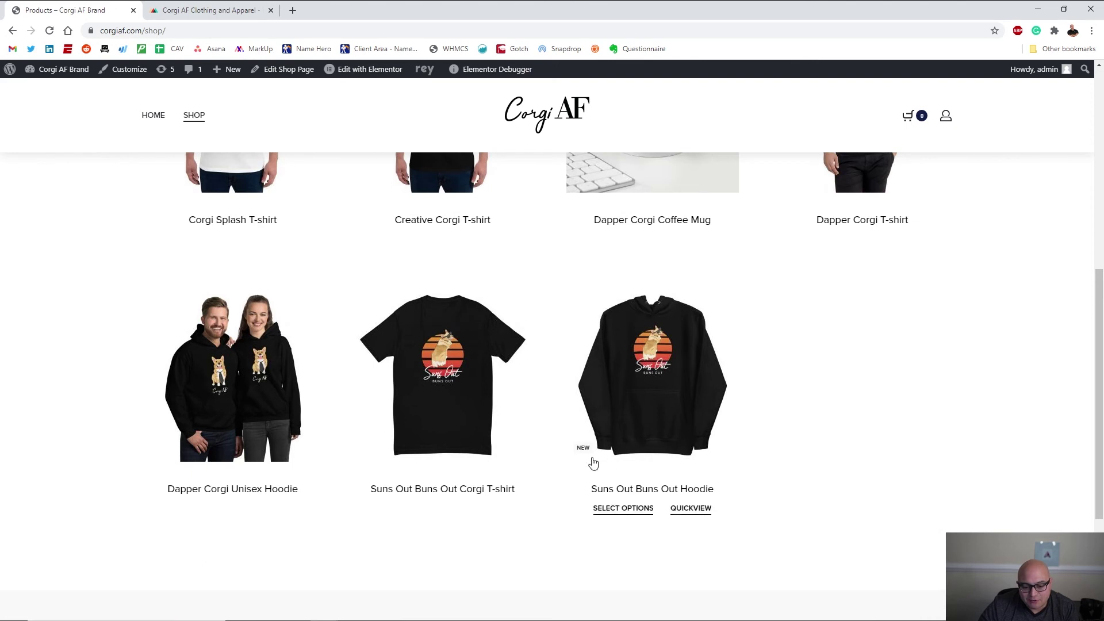
click(654, 402)
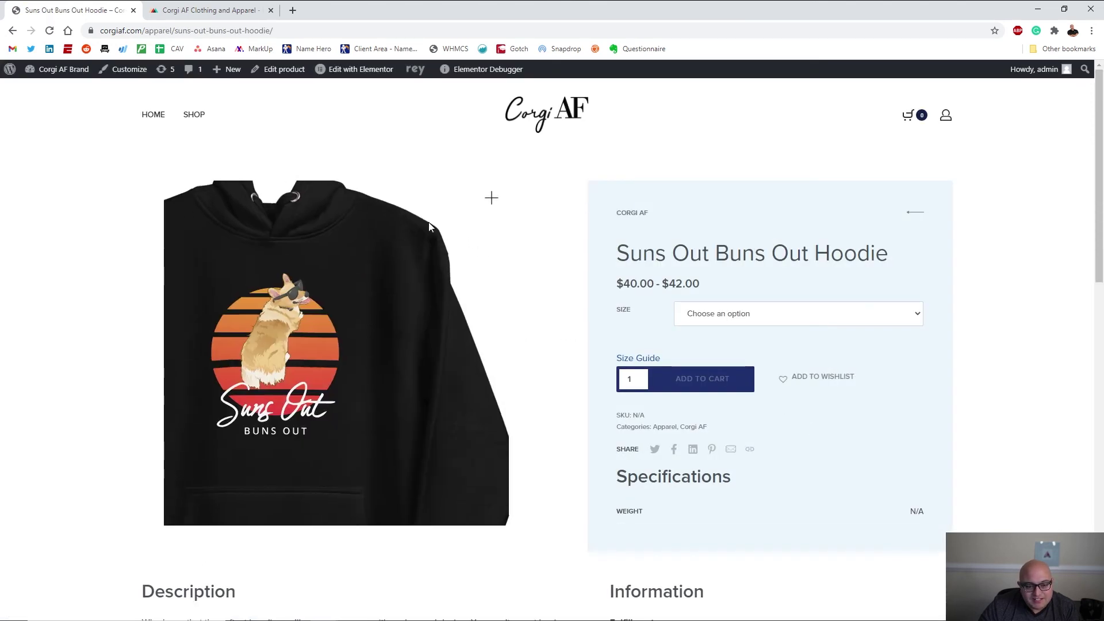
Add one Suns Out Buns Out Hoodie in size L to the cart and continue to checkout.
click(786, 315)
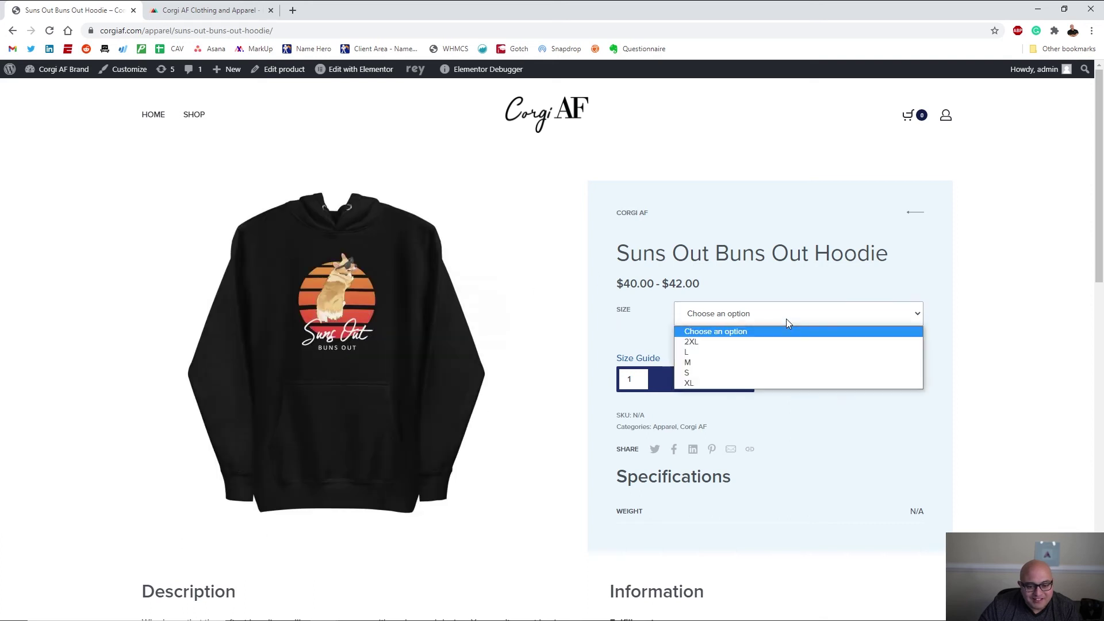
click(756, 344)
click(725, 316)
click(724, 352)
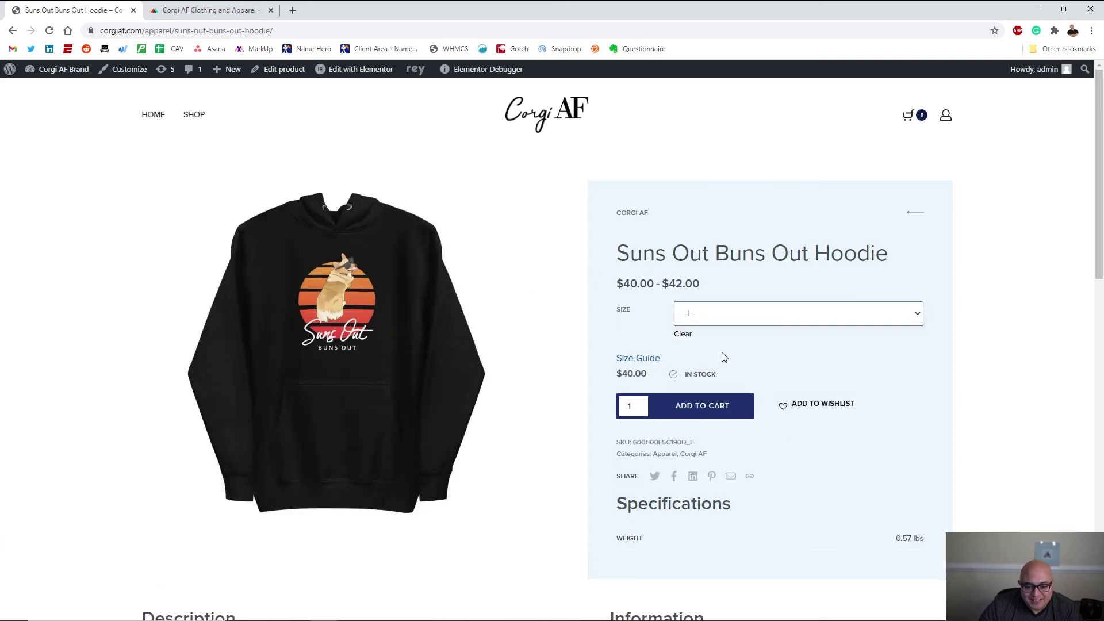
click(690, 409)
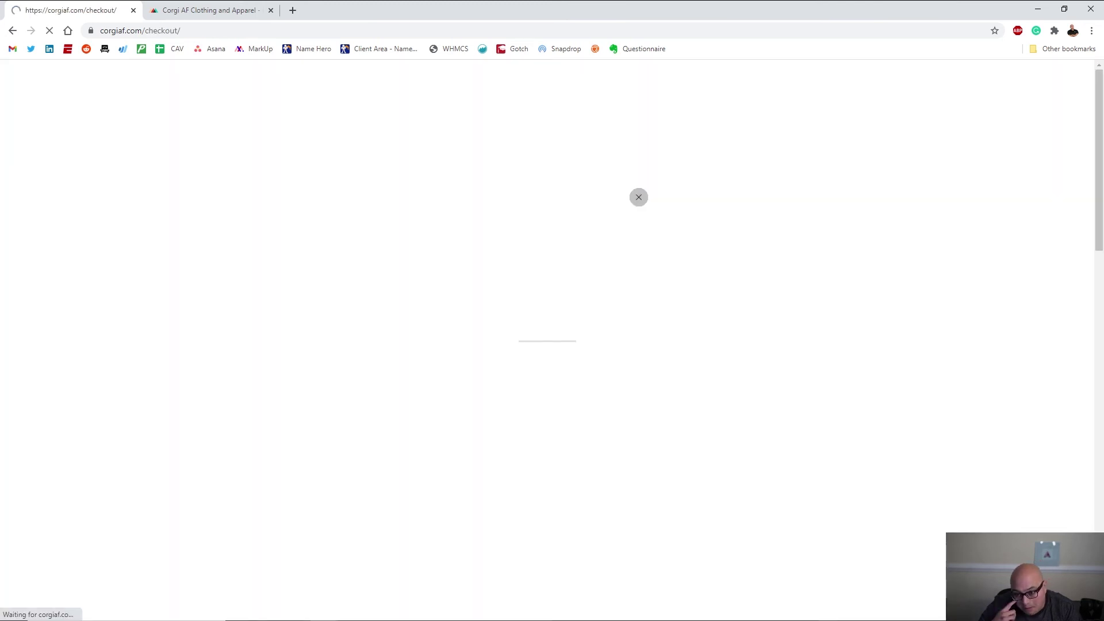
Examine the checkout page's billing details form, order summary and Stripe credit card payment section.
scroll(608, 257, down, 2)
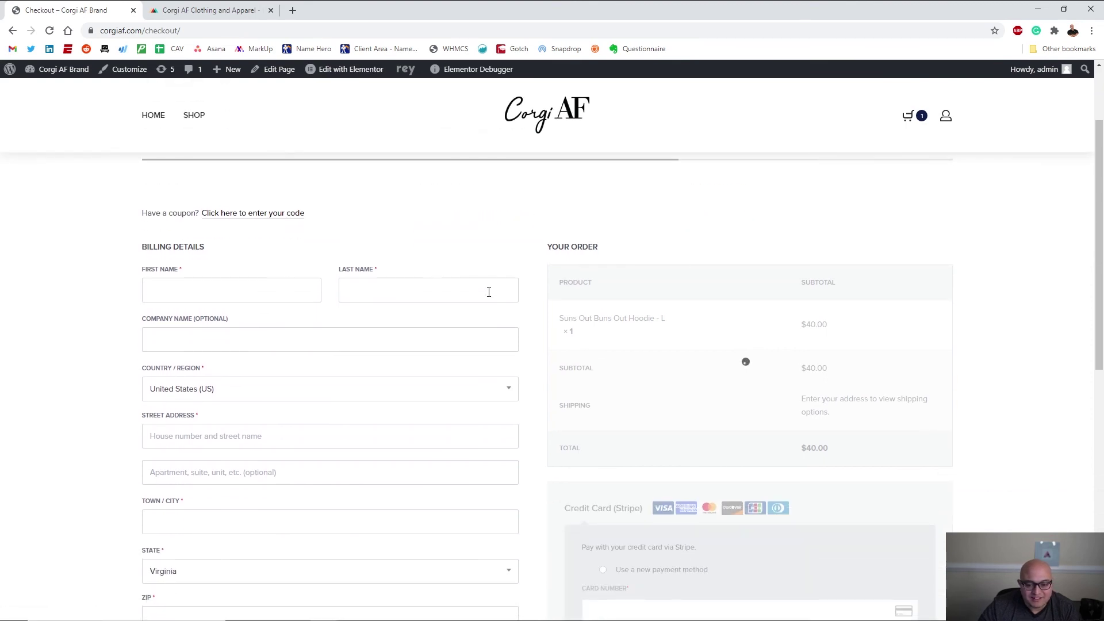
scroll(489, 292, up, 2)
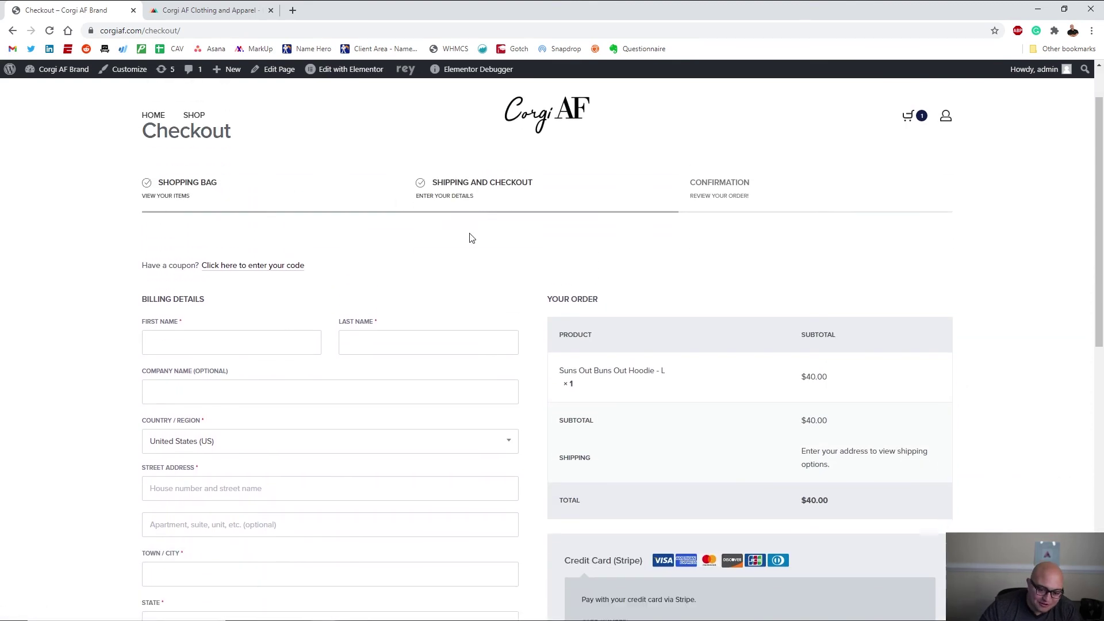
scroll(353, 266, down, 2)
scroll(275, 340, down, 4)
scroll(729, 402, up, 3)
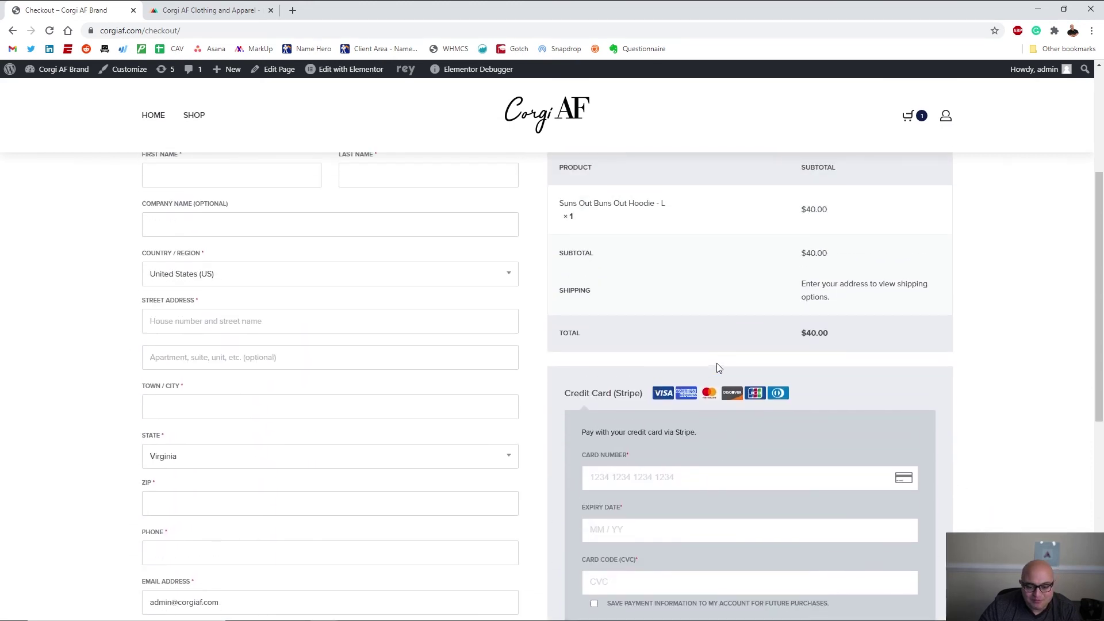
scroll(860, 459, down, 6)
scroll(719, 362, up, 4)
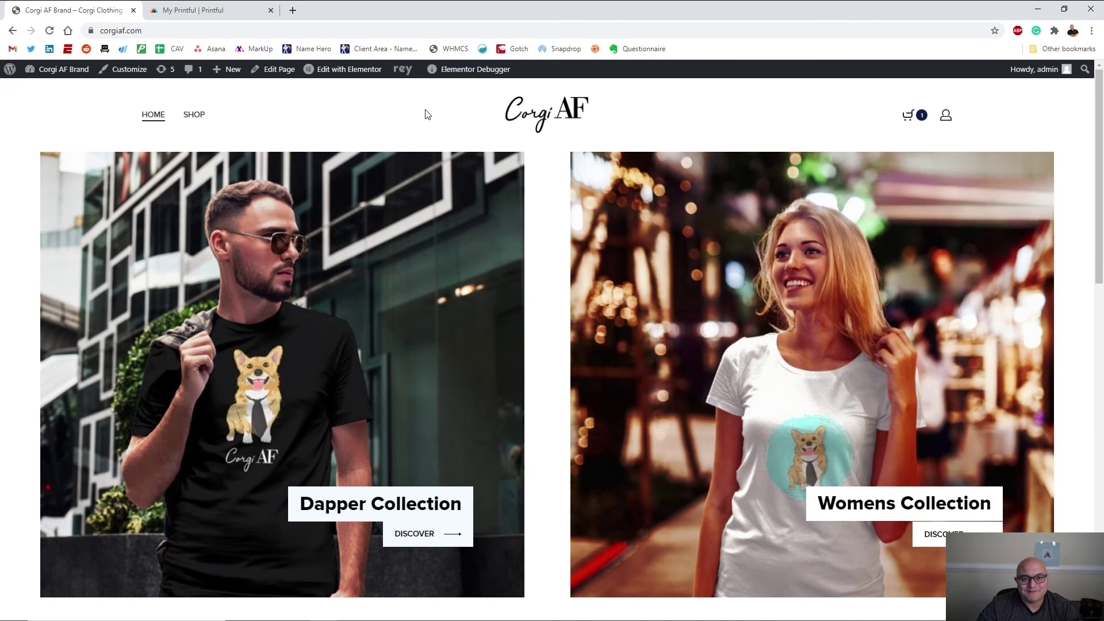